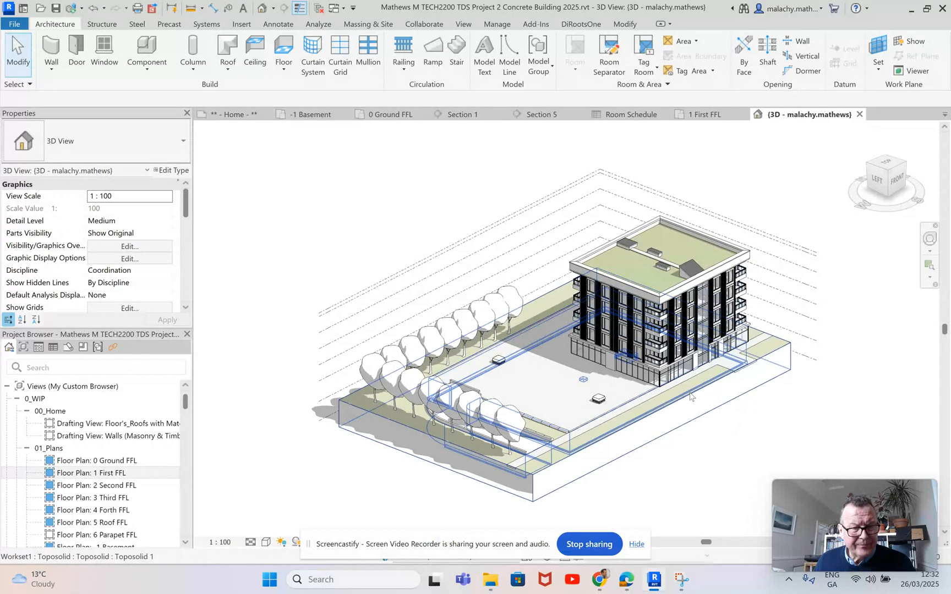
# Step: On the 1 First FFL plan, place tagged rooms in the lower-left apartment's hallway, its two small rooms near the stair core, and its bathroom
pyautogui.scroll(1, 669, 369)
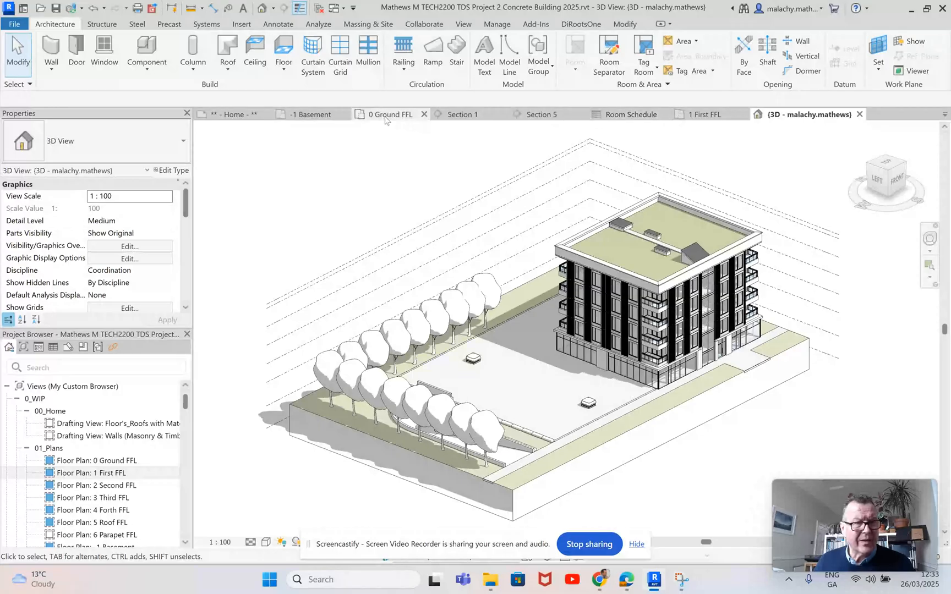
pyautogui.click(696, 114)
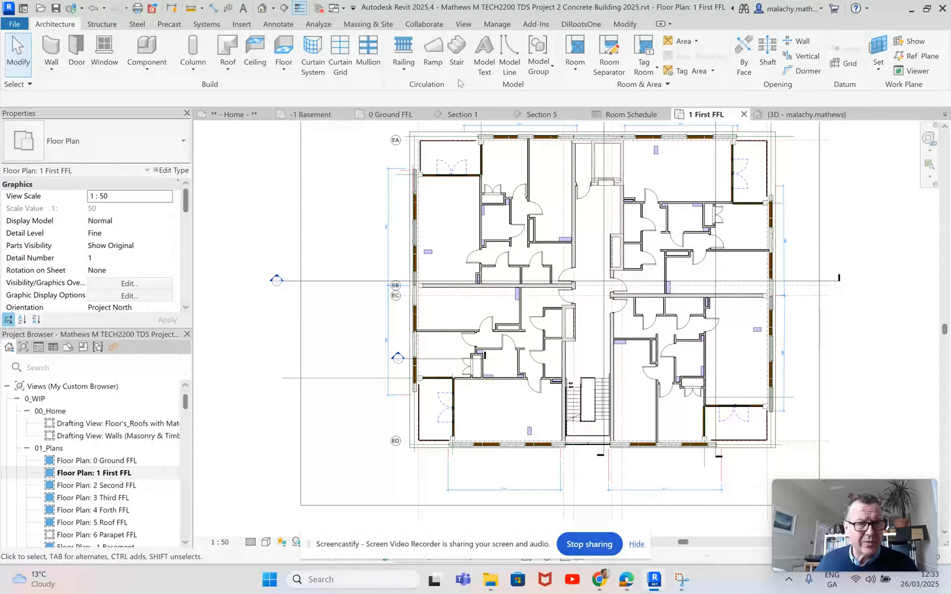
pyautogui.click(575, 72)
pyautogui.click(555, 93)
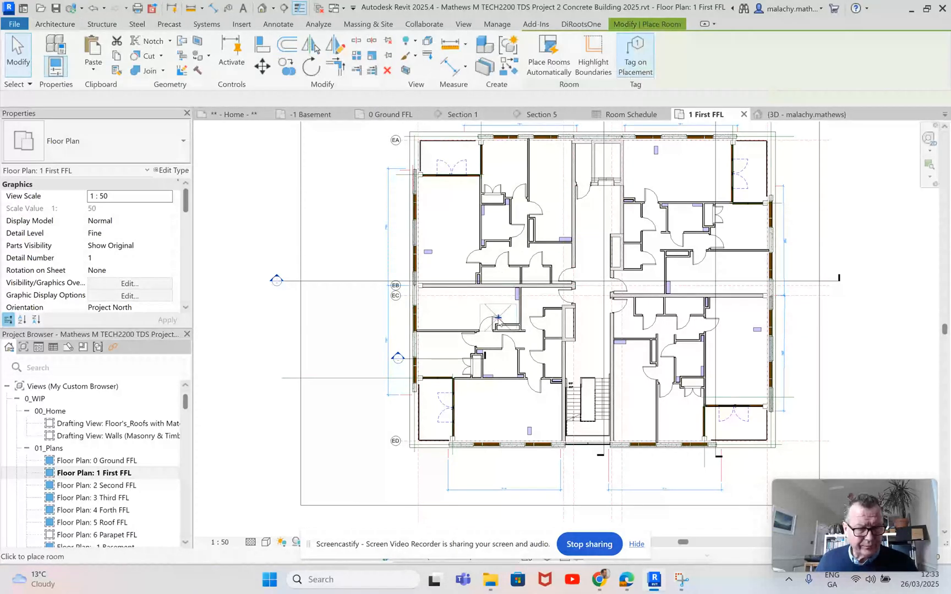
pyautogui.scroll(3, 470, 310)
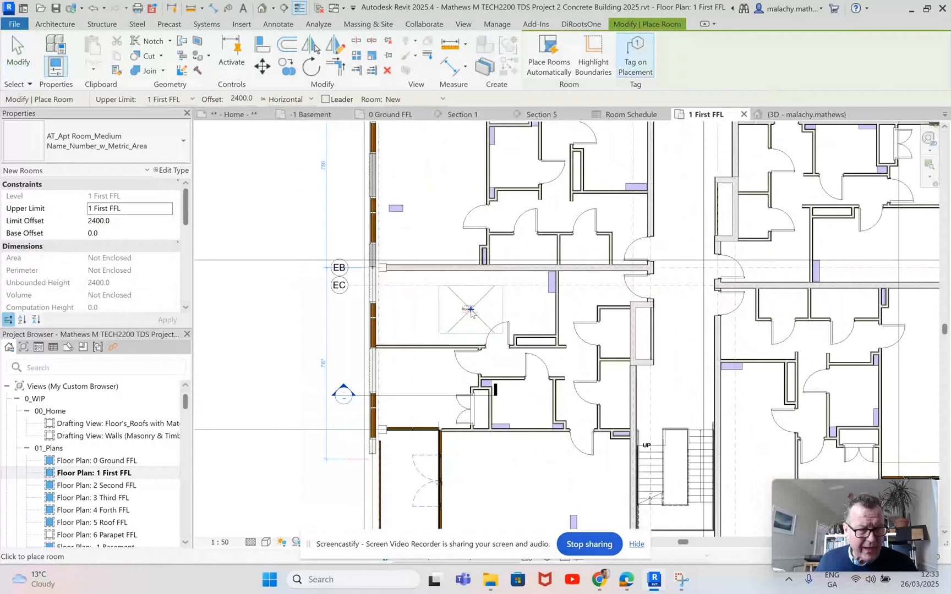
pyautogui.moveTo(488, 321); pyautogui.dragTo(421, 285, button='middle')
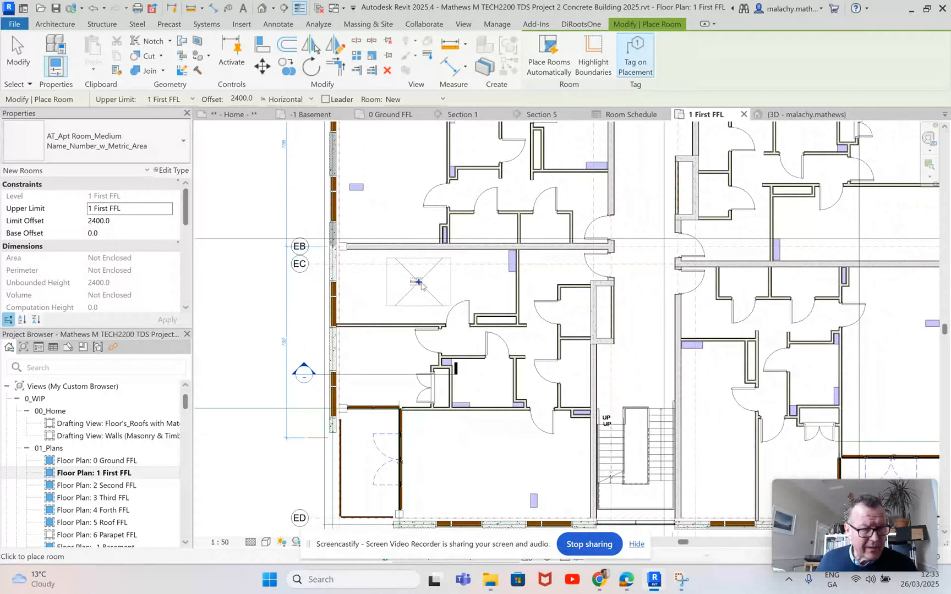
pyautogui.click(543, 284)
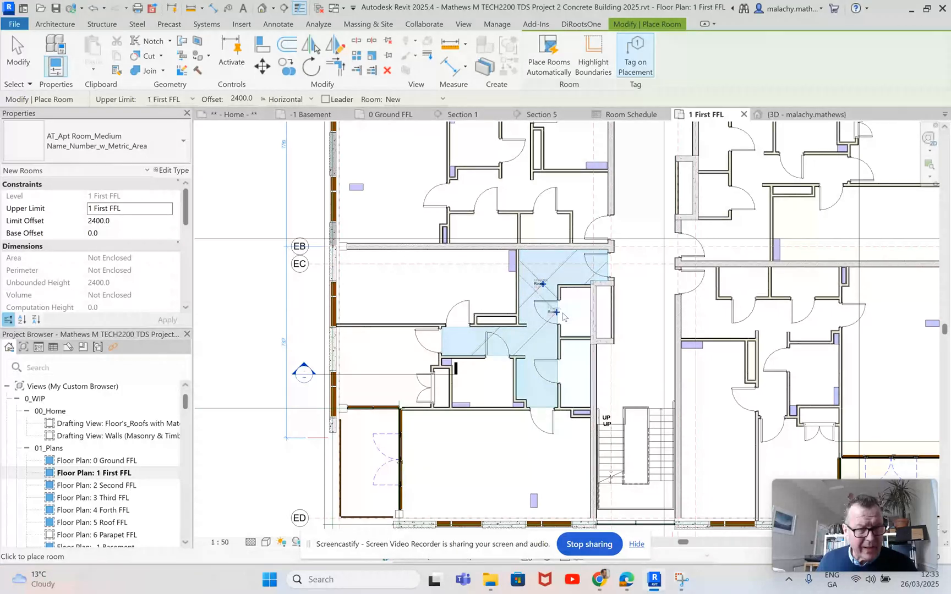
pyautogui.click(575, 314)
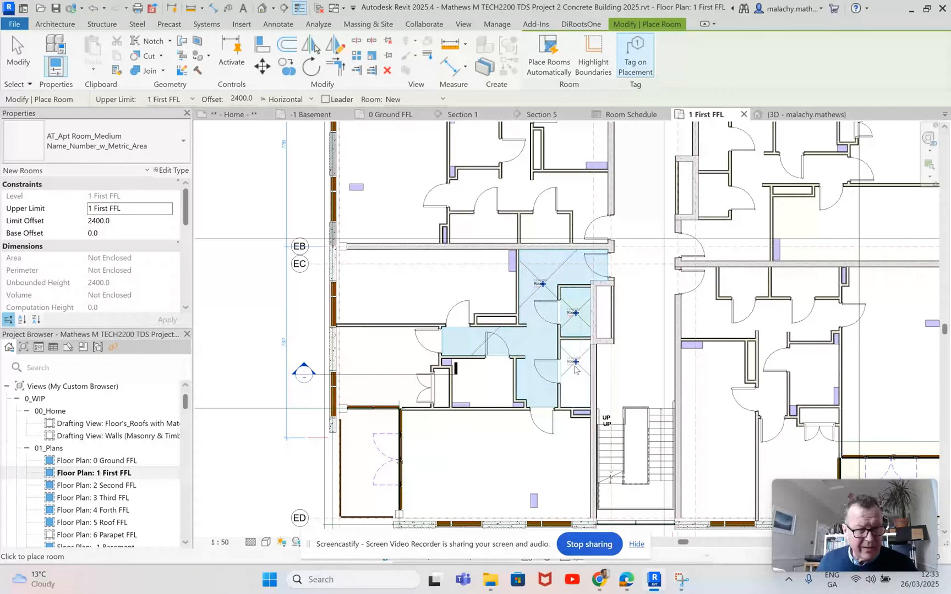
pyautogui.click(575, 368)
pyautogui.click(482, 385)
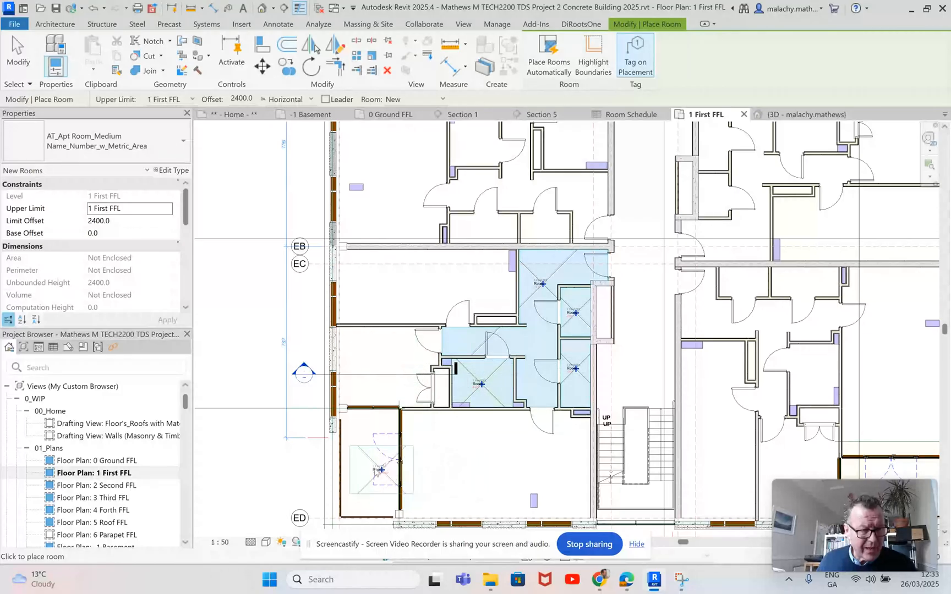
pyautogui.press('Escape')
pyautogui.press('Escape')
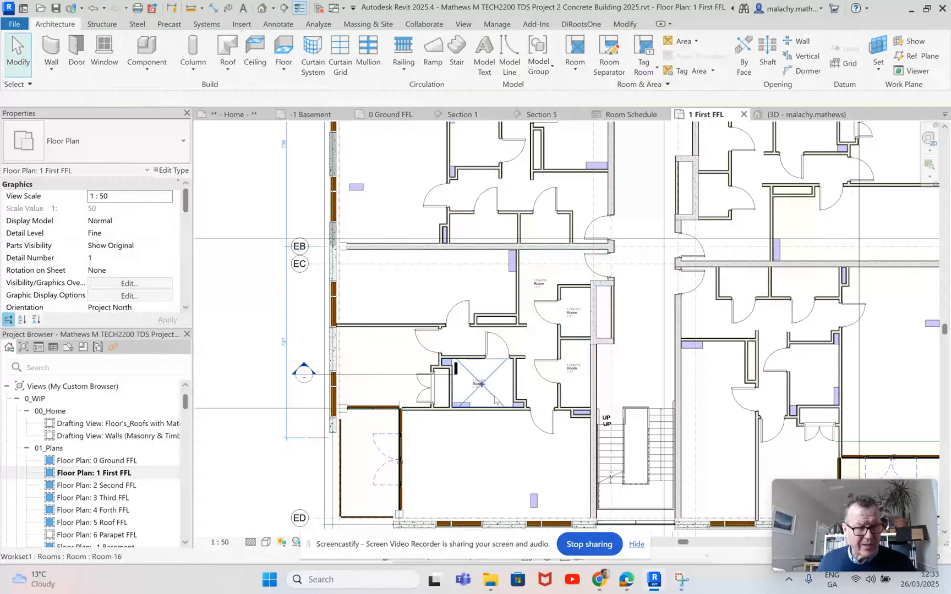
# Step: Rename the room in the lower-left apartment's bathroom to "Apt 1 Bathroom" through its room tag
pyautogui.scroll(4, 490, 391)
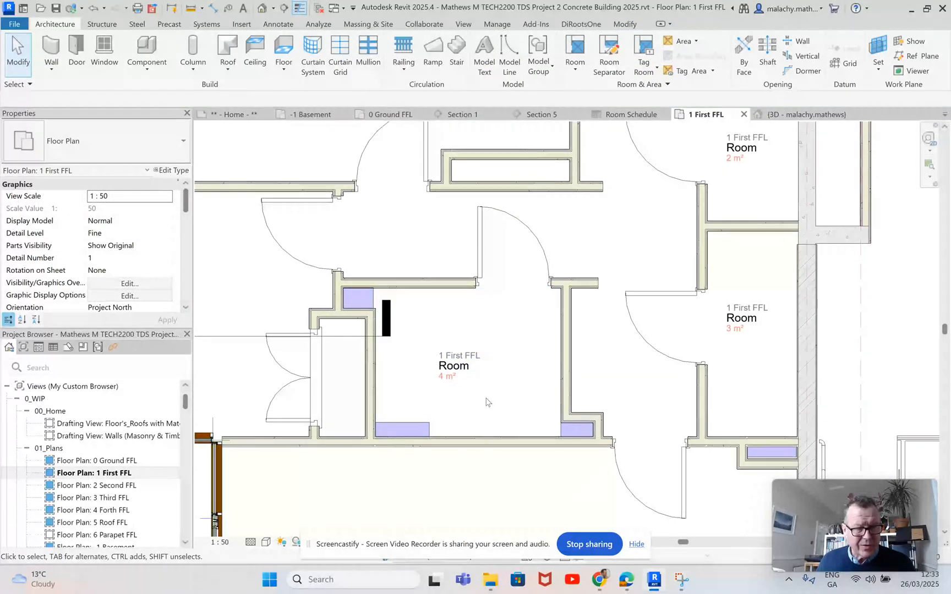
pyautogui.click(464, 372)
pyautogui.click(446, 365)
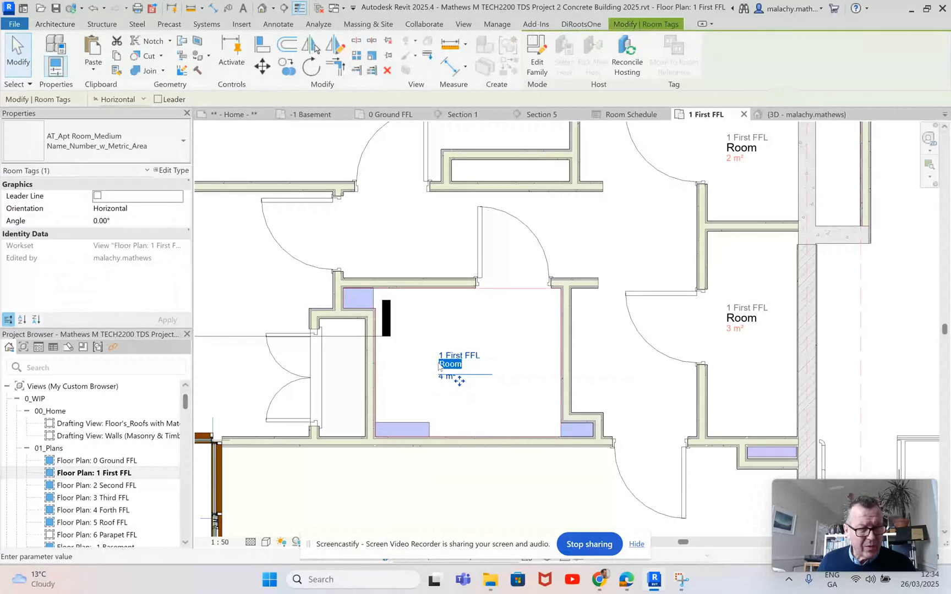
pyautogui.click(440, 364)
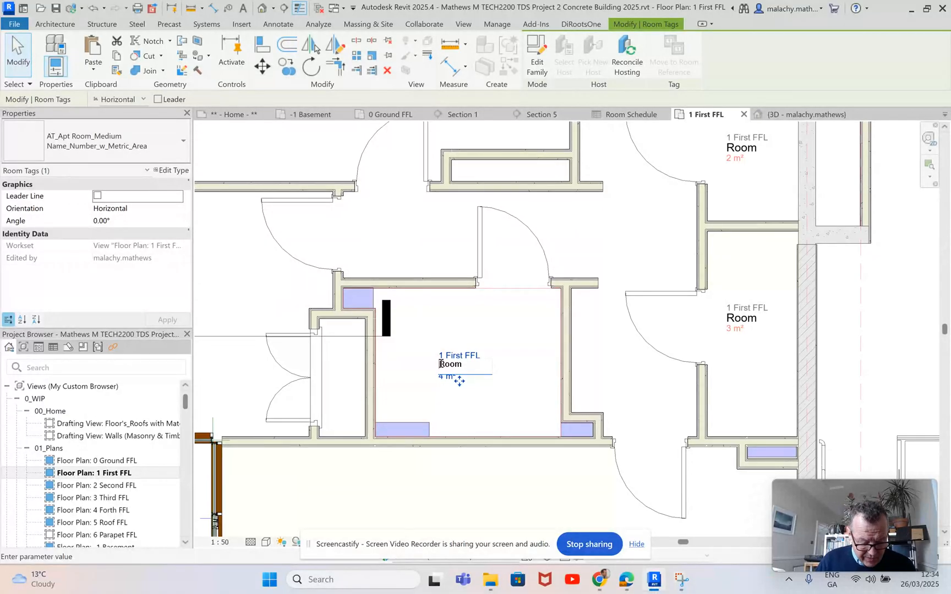
pyautogui.write('Apt 1 ')
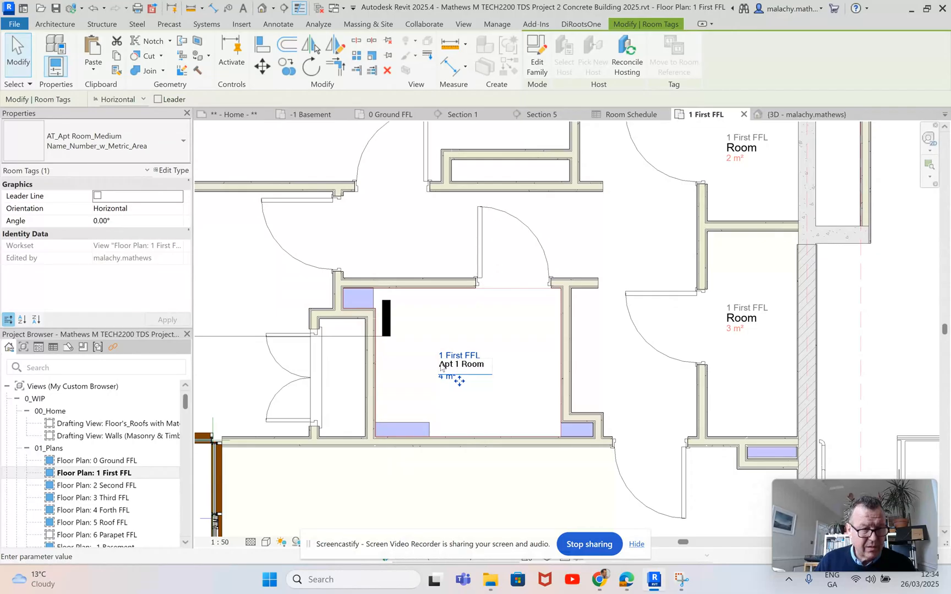
pyautogui.write('Bath')
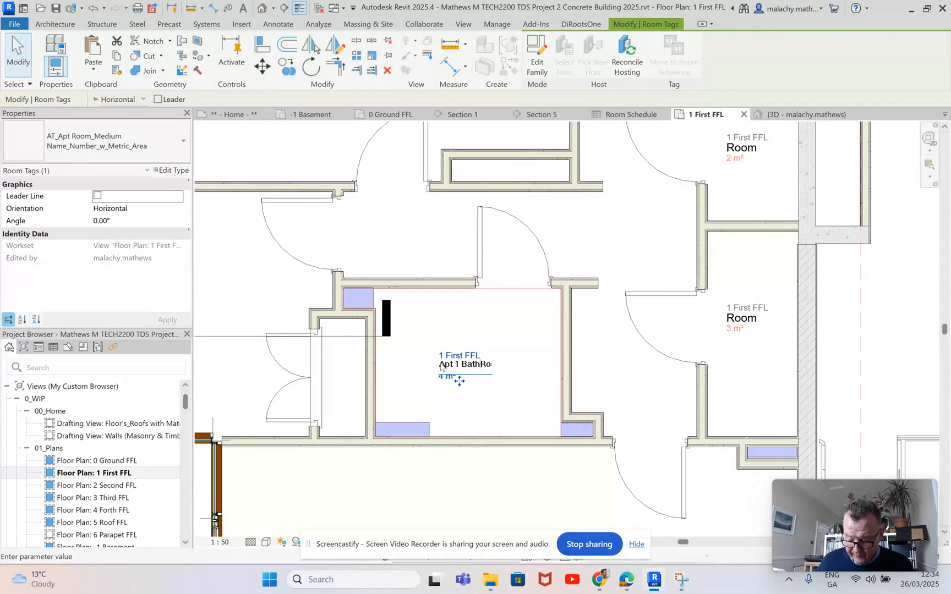
pyautogui.press('Delete')
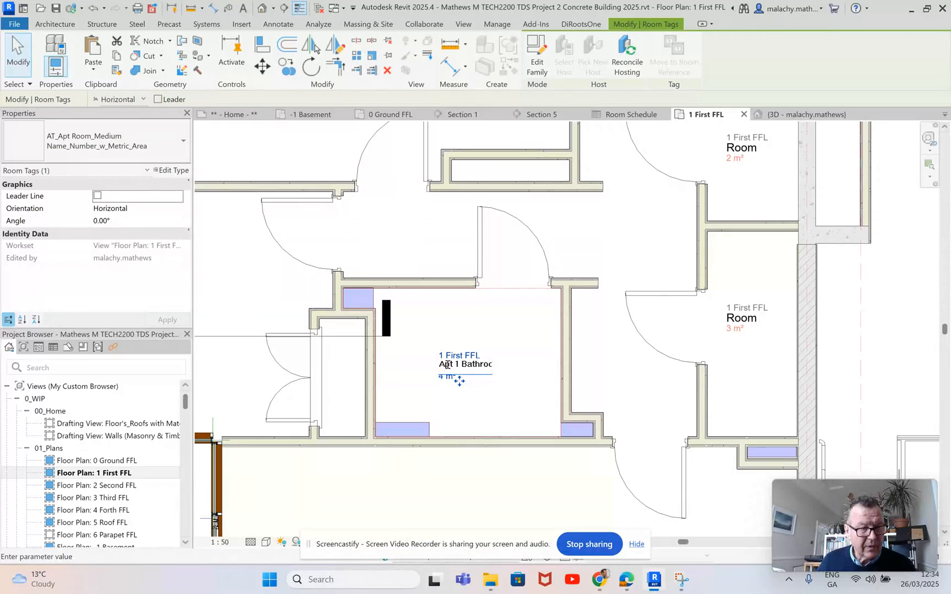
pyautogui.click(488, 402)
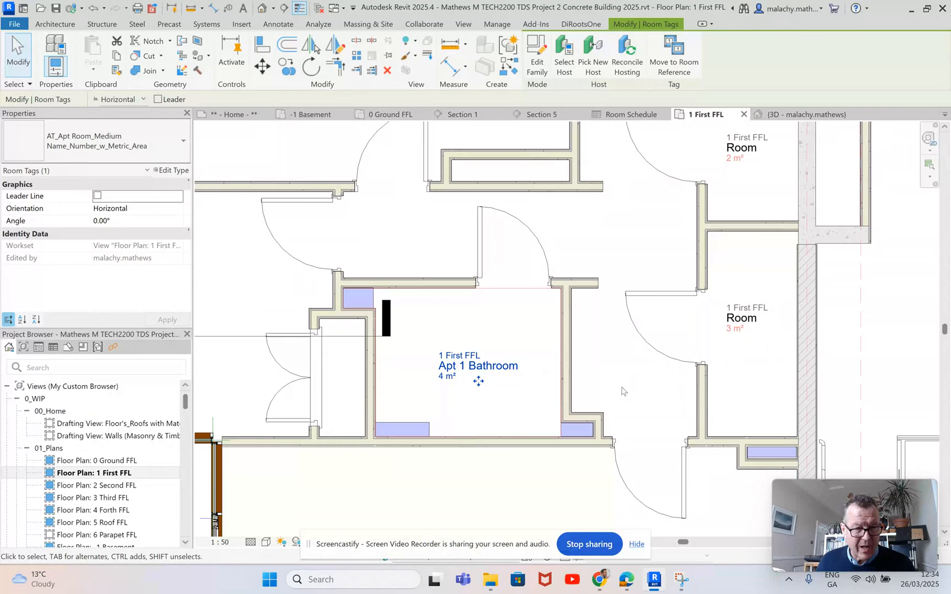
pyautogui.scroll(-5, 621, 391)
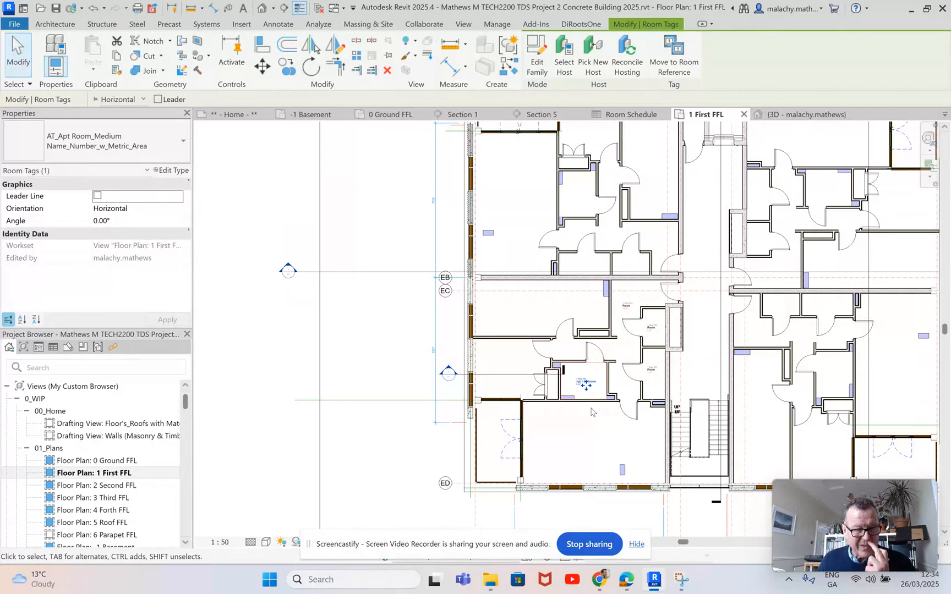
pyautogui.scroll(5, 584, 383)
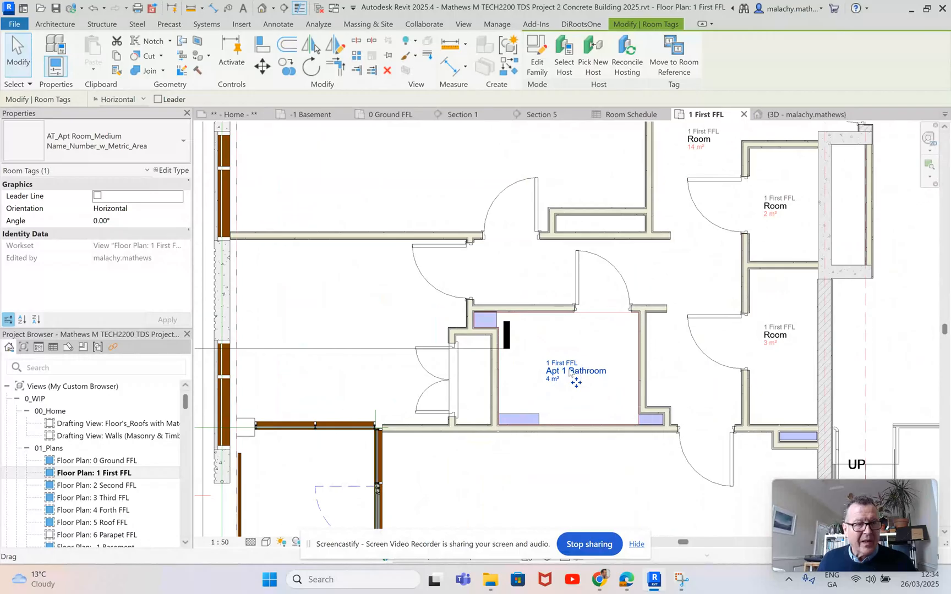
pyautogui.click(509, 277)
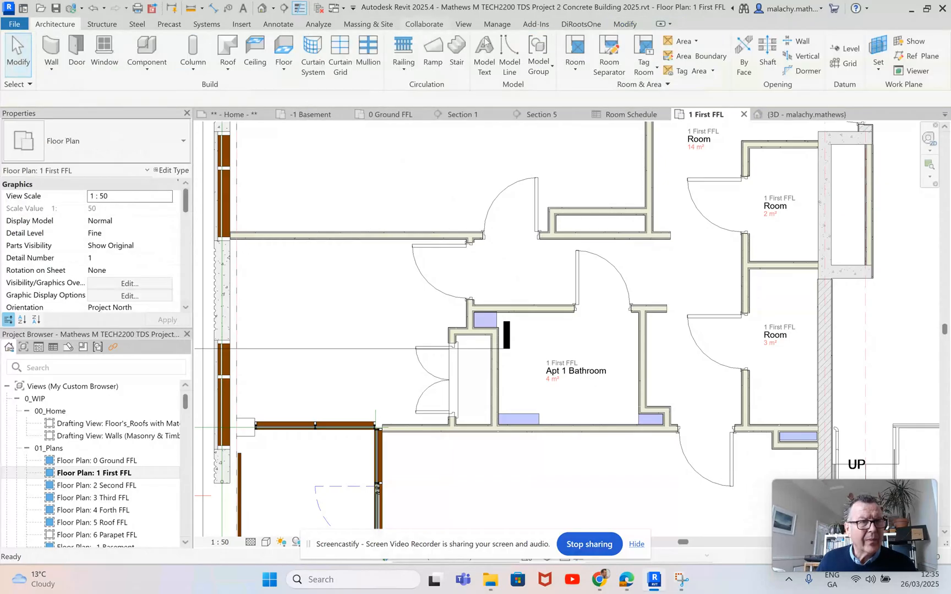
pyautogui.click(498, 25)
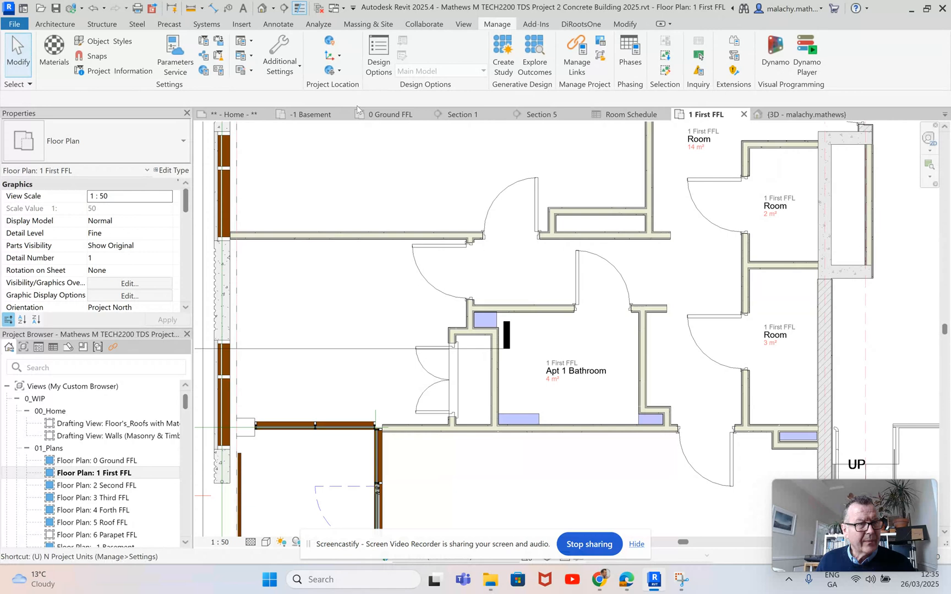
pyautogui.press('n')
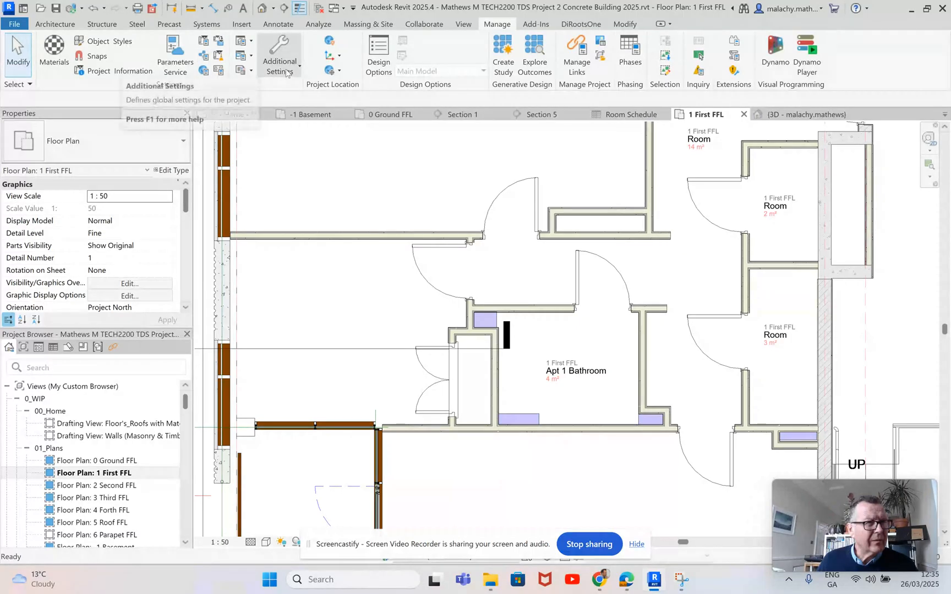
pyautogui.click(287, 74)
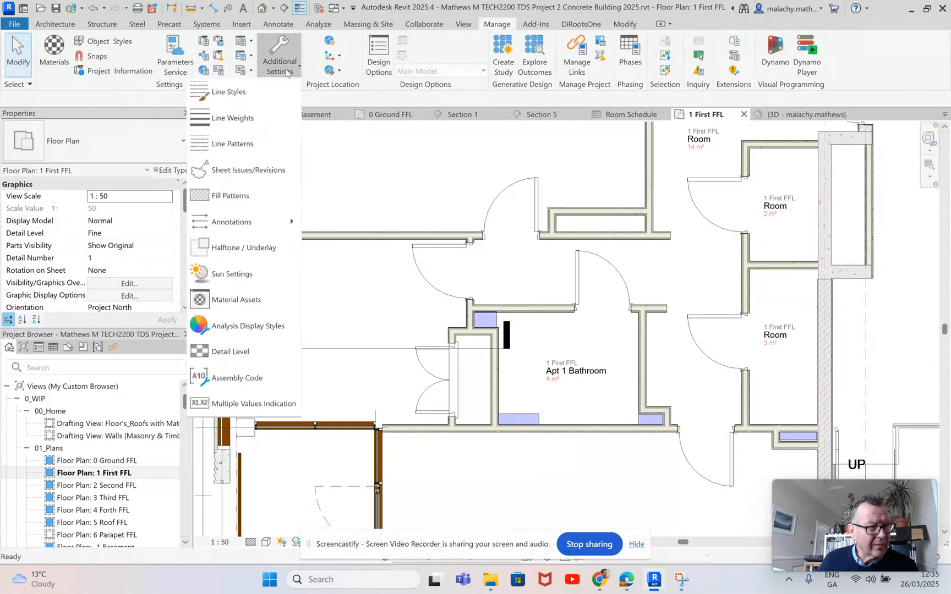
pyautogui.click(121, 48)
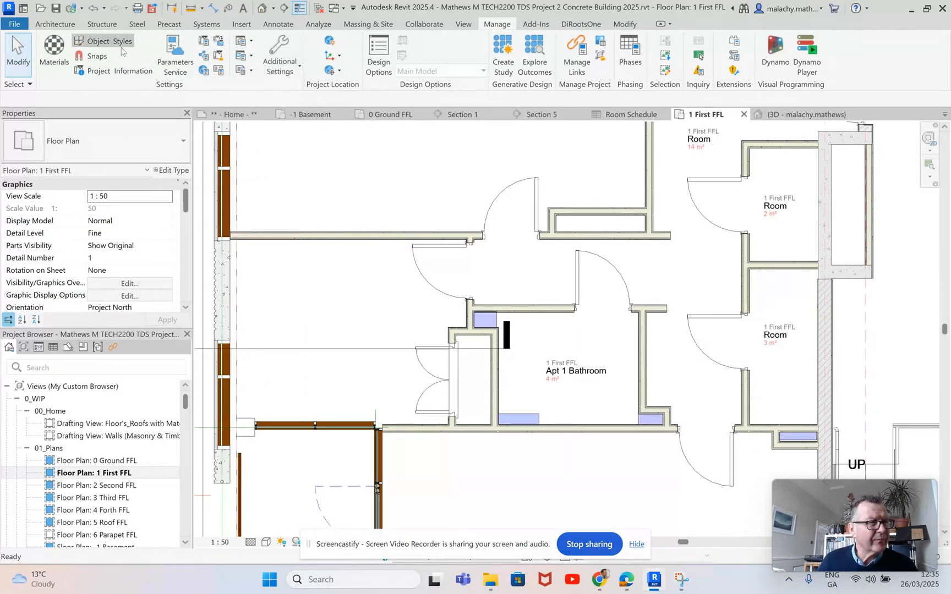
pyautogui.click(121, 48)
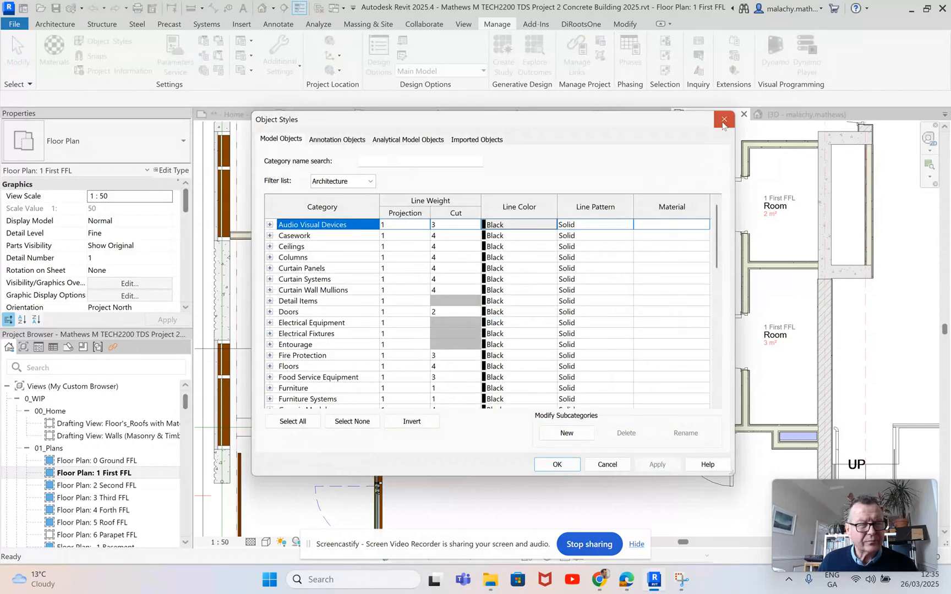
pyautogui.click(724, 122)
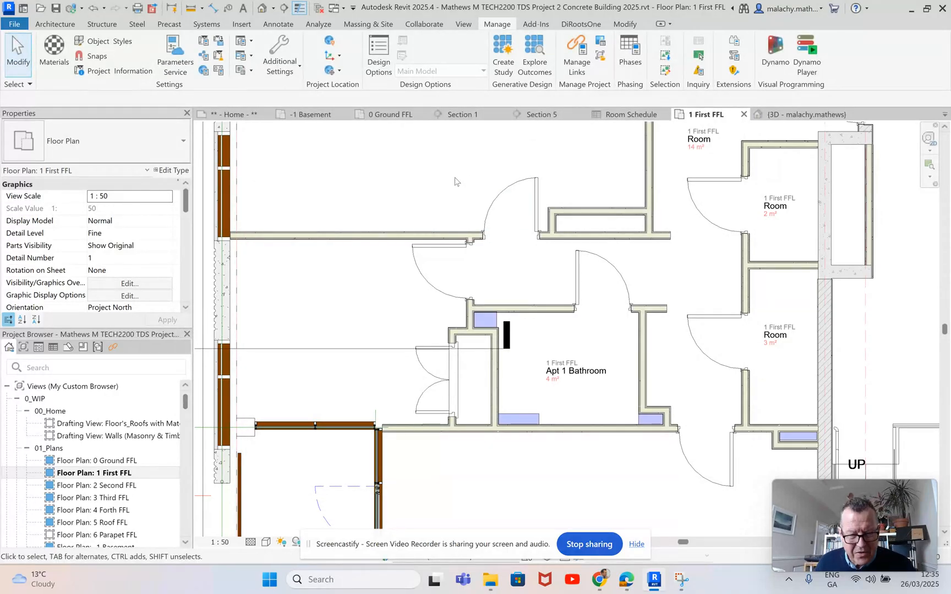
# Step: Draw a room separation line about 640 mm long from the end of the balcony's upper curtain wall across the column to the outer wall
pyautogui.scroll(-1, 538, 290)
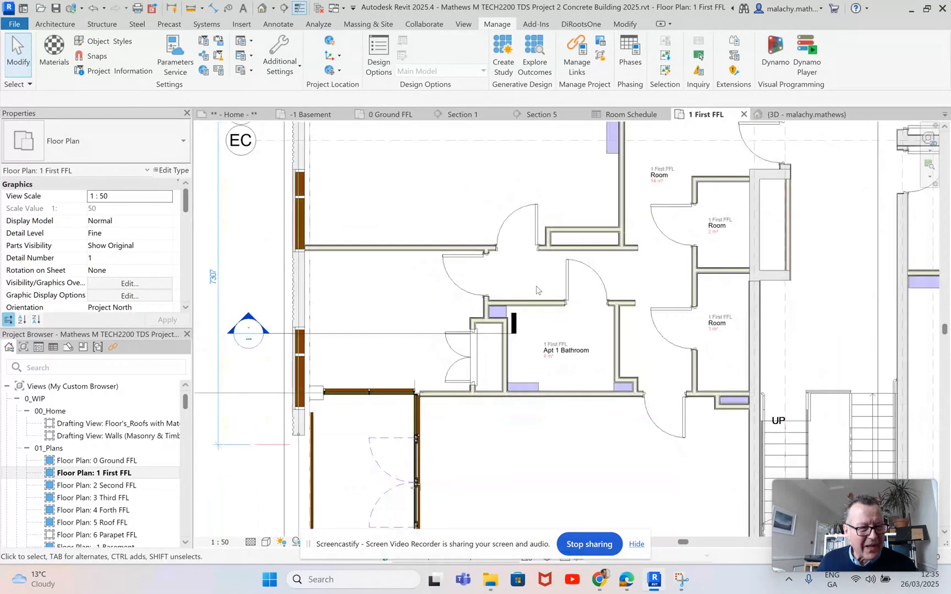
pyautogui.scroll(-2, 402, 269)
pyautogui.moveTo(379, 283); pyautogui.dragTo(411, 250, button='middle')
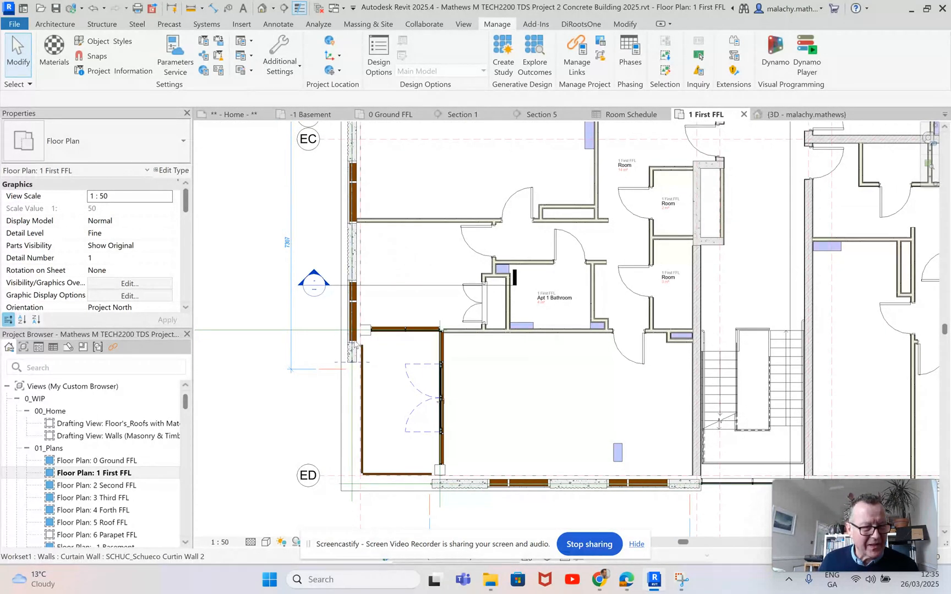
pyautogui.scroll(4, 360, 333)
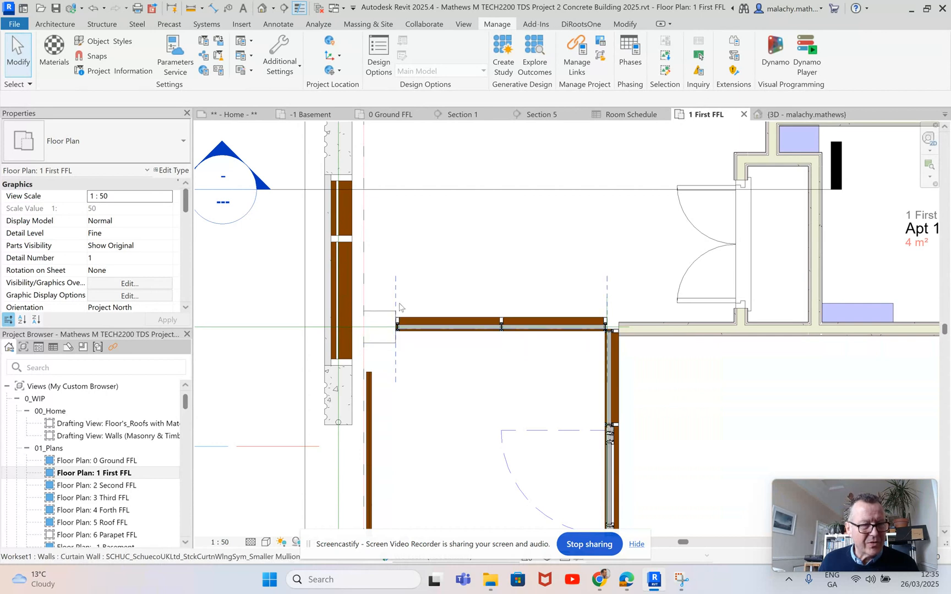
pyautogui.scroll(-1, 485, 224)
pyautogui.scroll(-2, 485, 224)
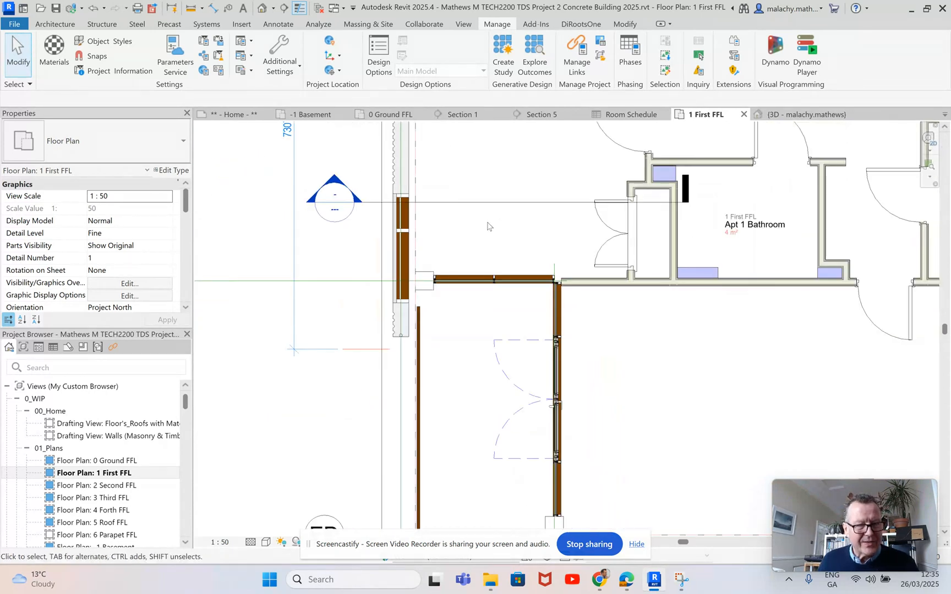
pyautogui.moveTo(476, 238); pyautogui.dragTo(485, 294, button='middle')
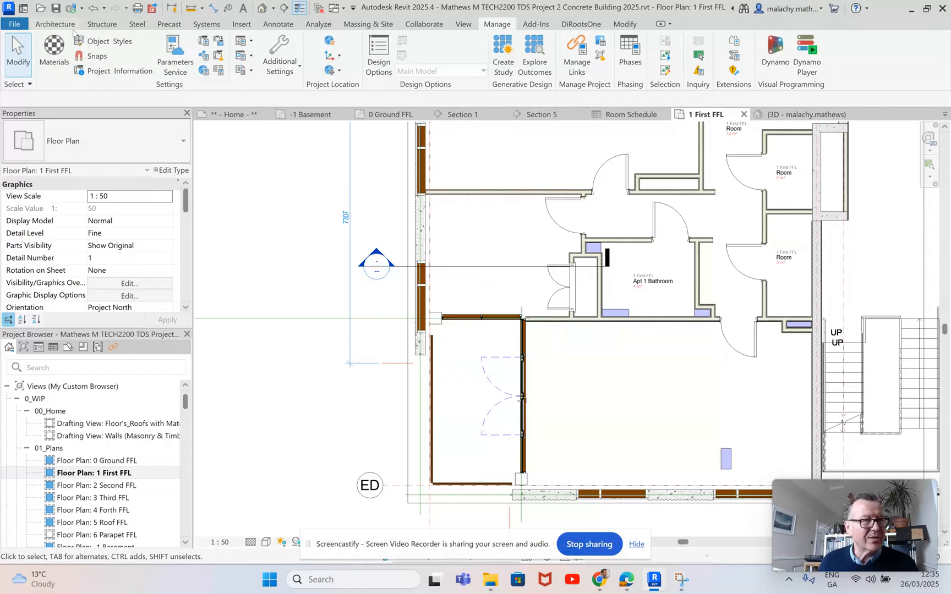
pyautogui.click(55, 23)
pyautogui.click(616, 67)
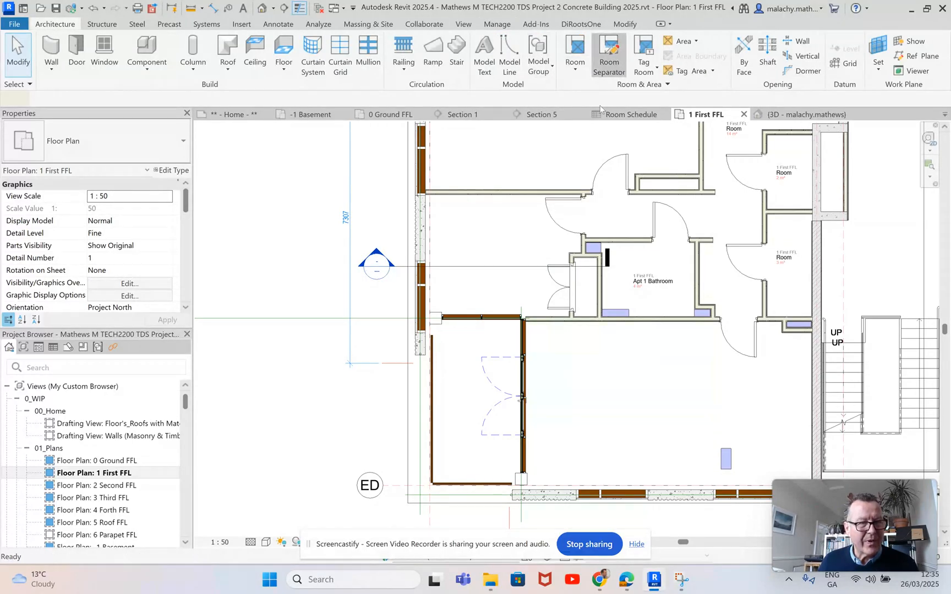
pyautogui.scroll(5, 459, 331)
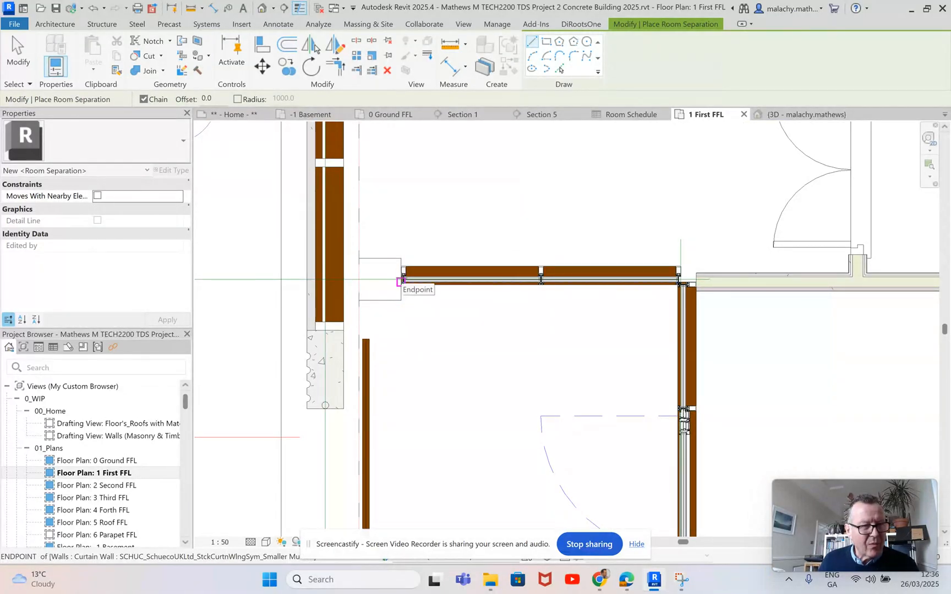
pyautogui.click(401, 281)
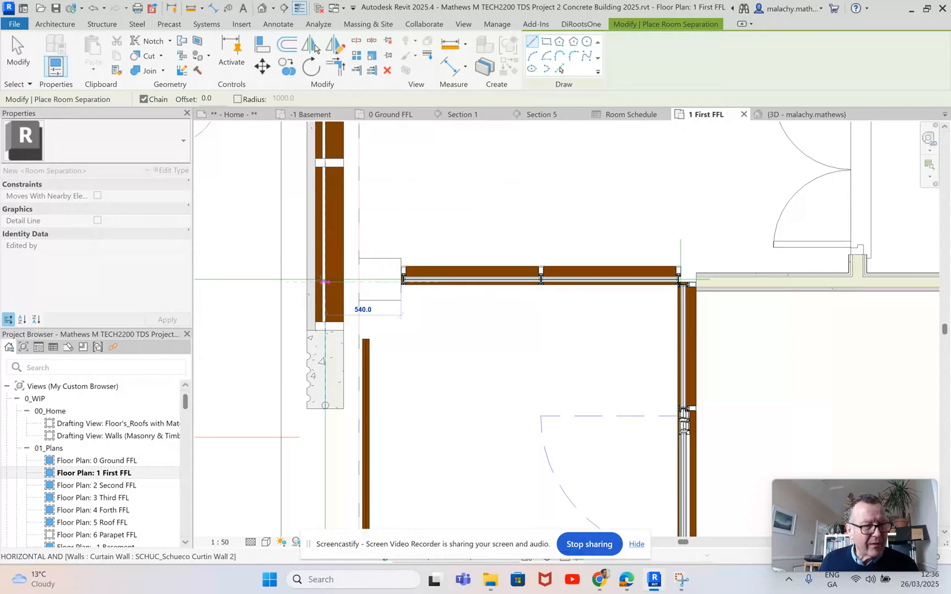
pyautogui.click(309, 282)
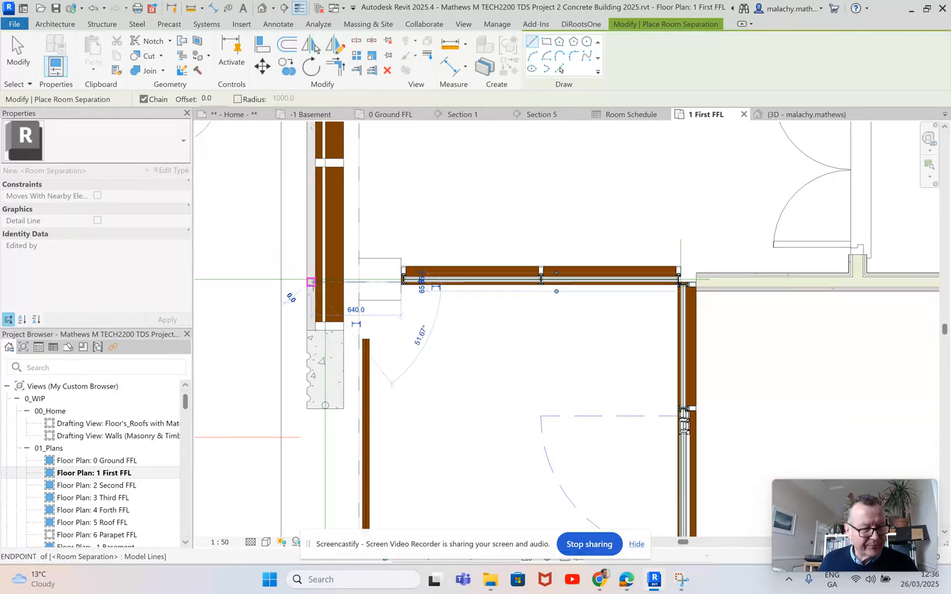
pyautogui.press('Escape')
pyautogui.press('Escape')
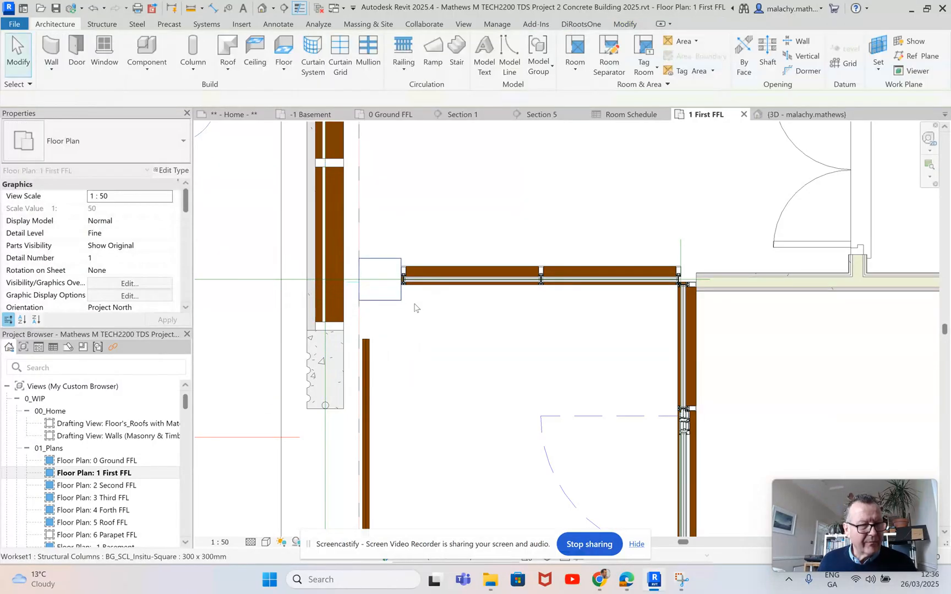
# Step: Place a tagged room in the lower-left apartment's room directly above the balcony
pyautogui.scroll(-5, 438, 312)
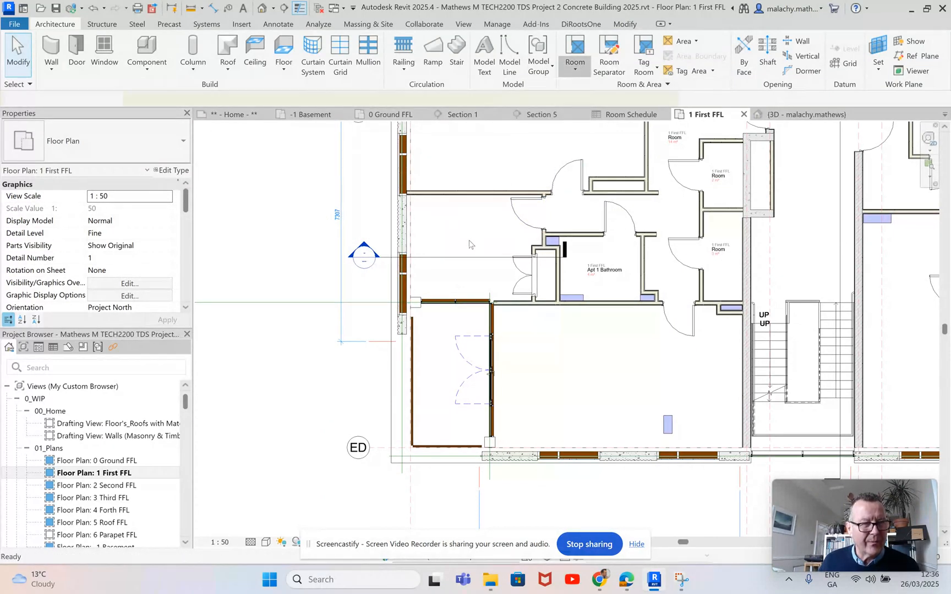
pyautogui.click(578, 62)
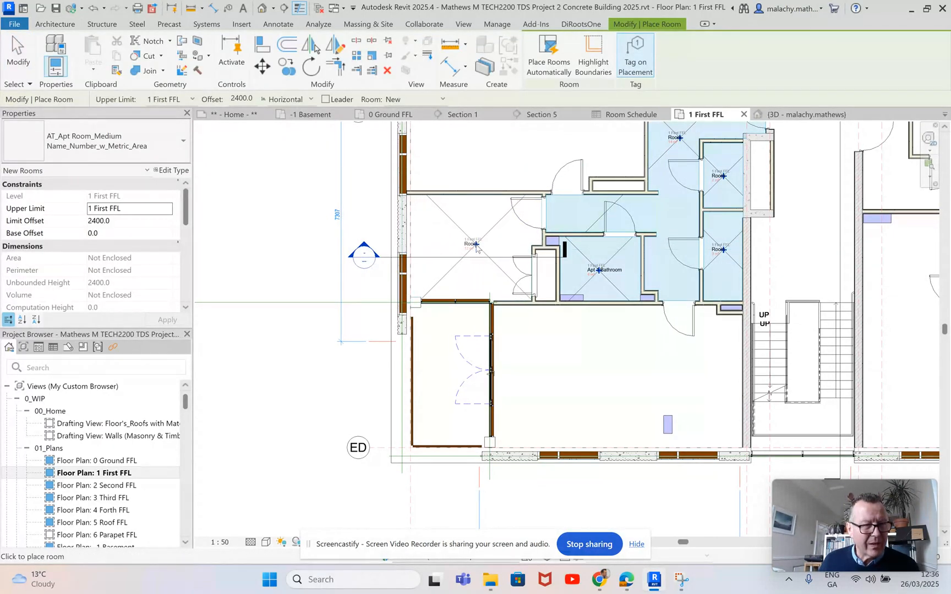
pyautogui.click(476, 248)
pyautogui.press('Escape')
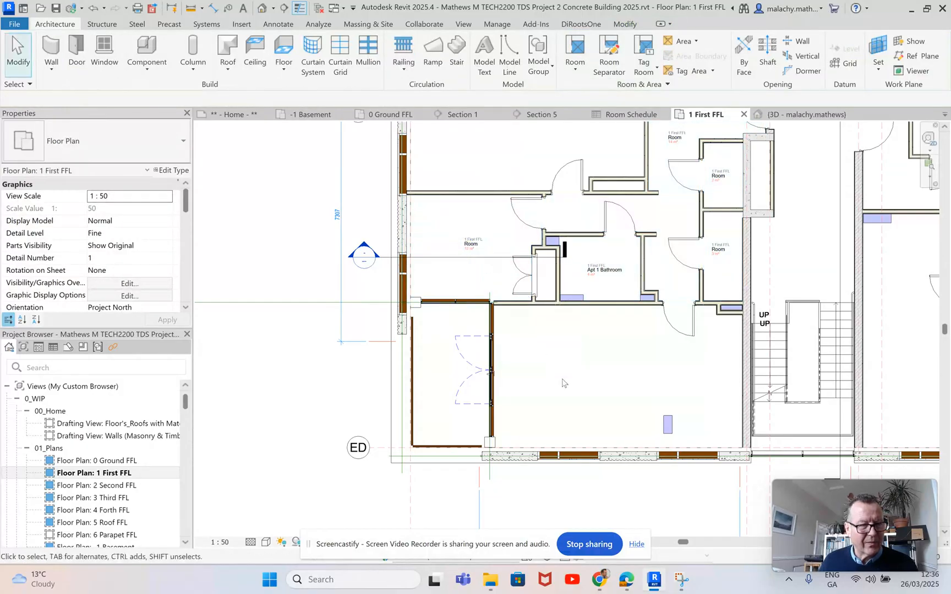
# Step: Draw chained room separation lines around the balcony's open sides, 4400 mm down from the existing separation line's end and 2600 mm across to the outer wall
pyautogui.click(609, 63)
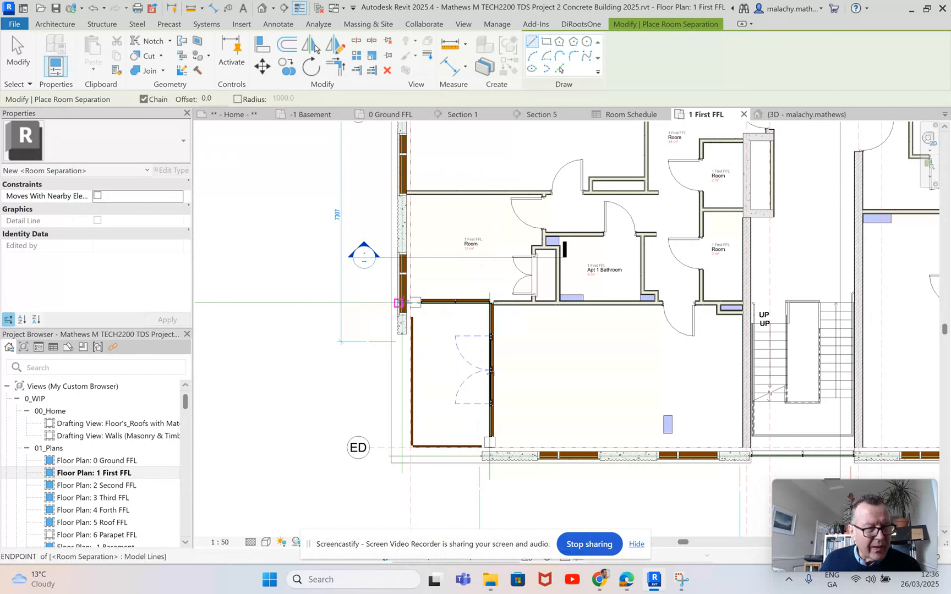
pyautogui.click(398, 303)
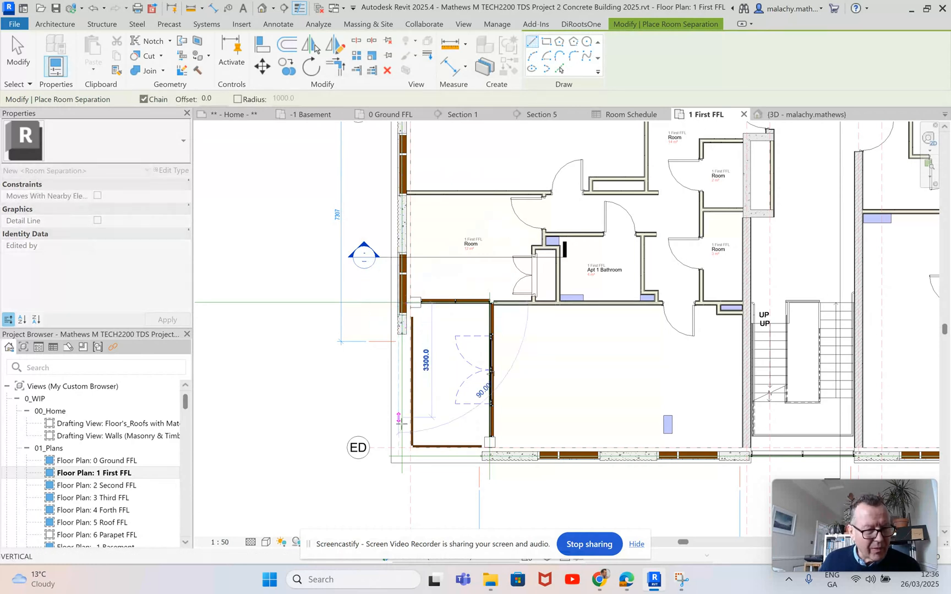
pyautogui.click(398, 456)
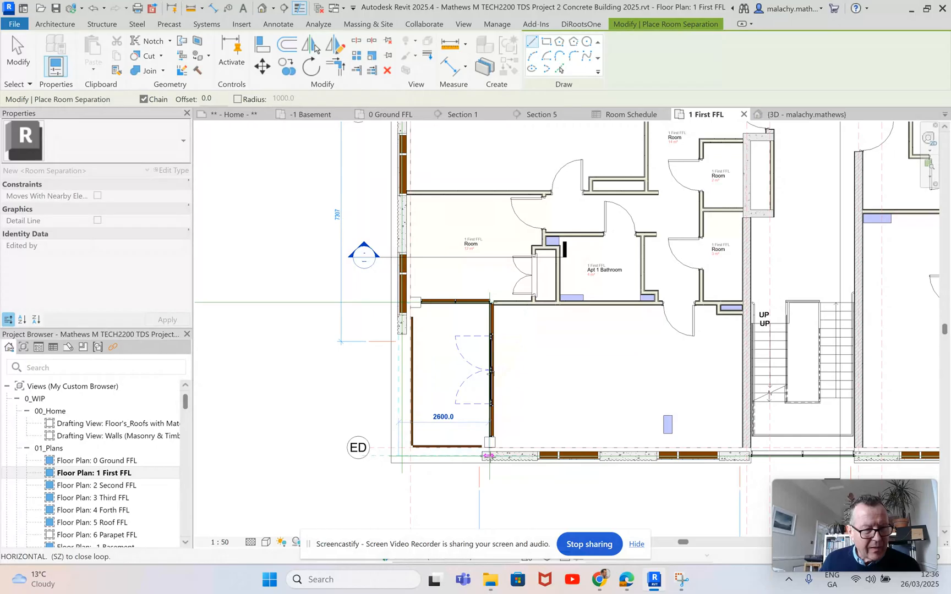
pyautogui.click(489, 455)
pyautogui.press('Escape')
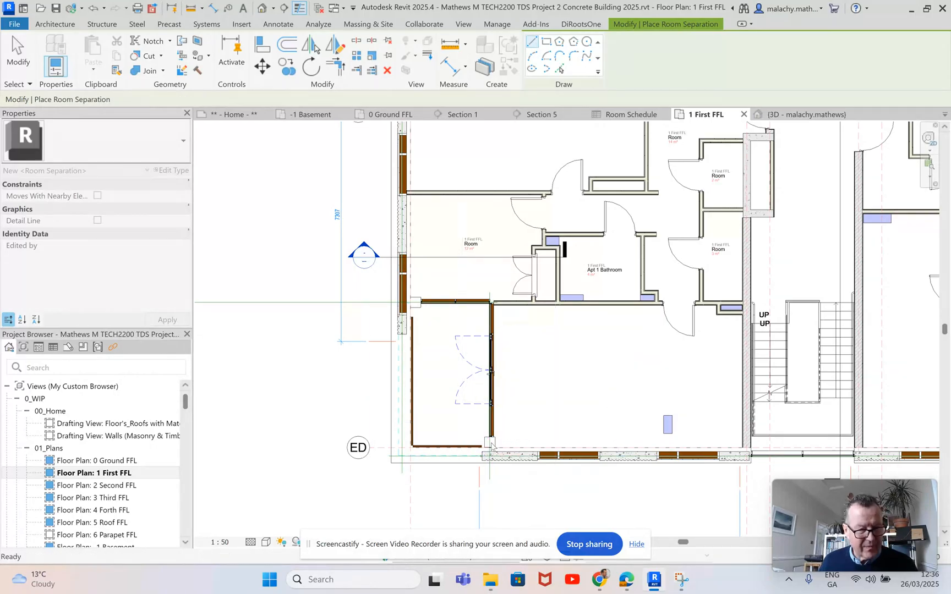
pyautogui.press('Escape')
# Step: Place tagged rooms in the balcony and in the large room beside it
pyautogui.click(575, 69)
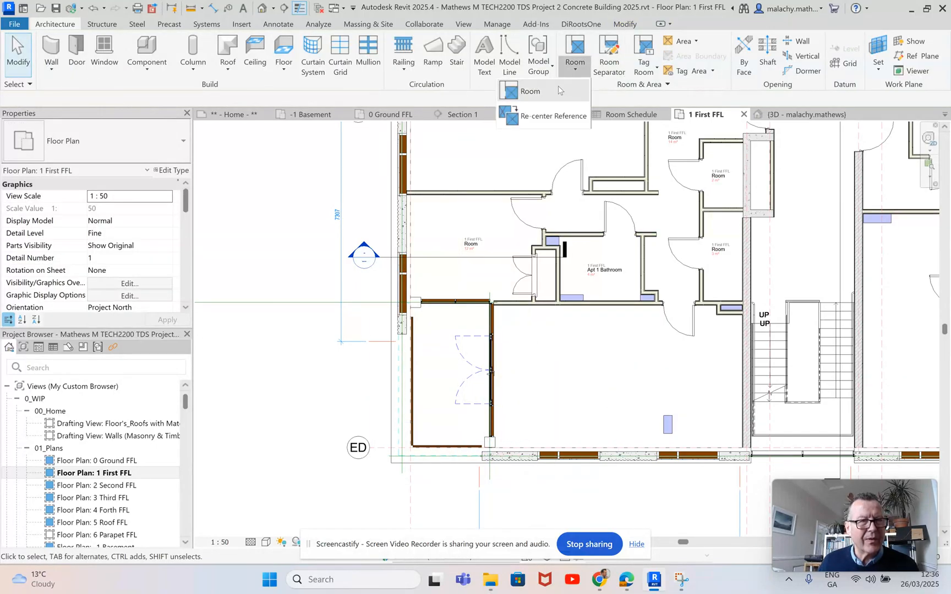
pyautogui.click(558, 90)
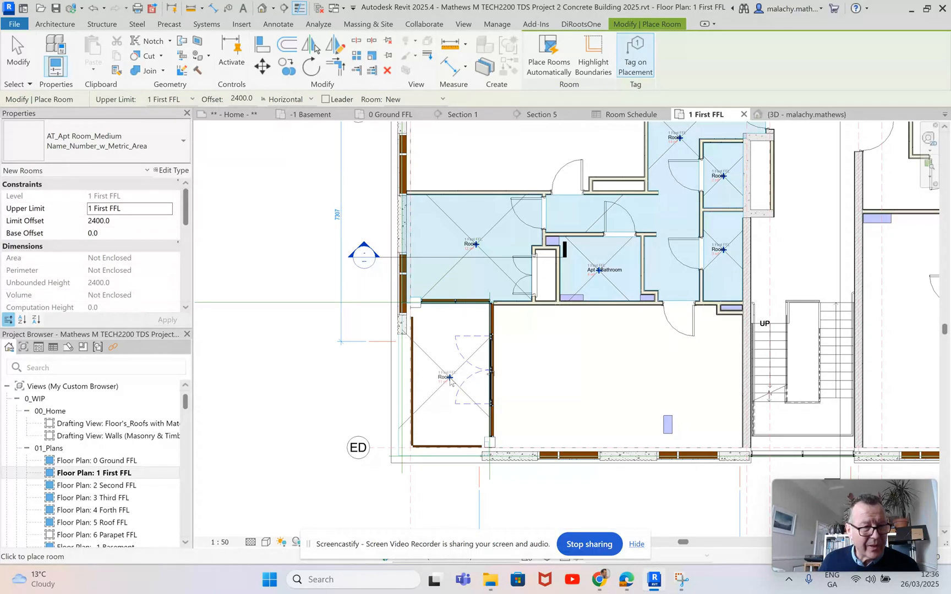
pyautogui.click(450, 378)
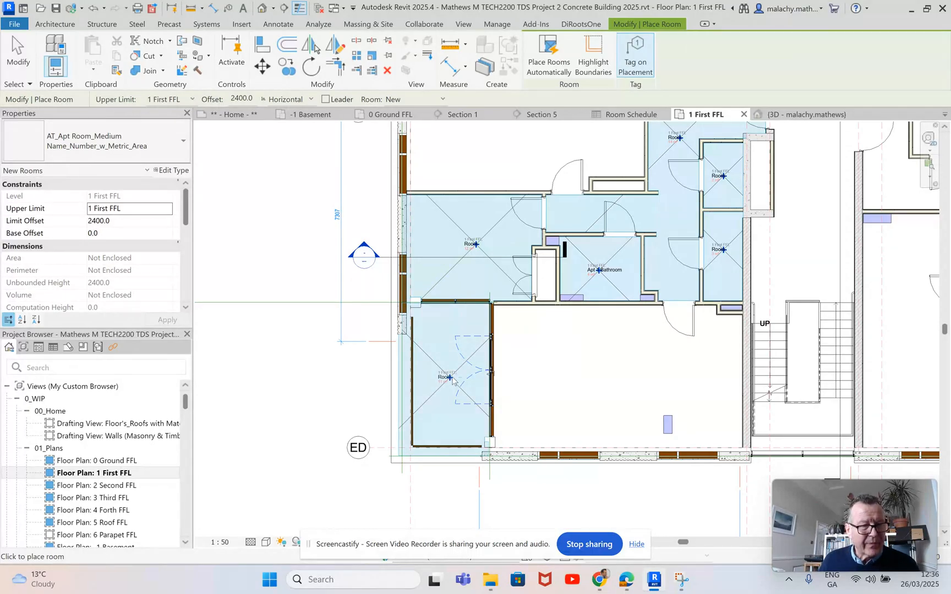
pyautogui.click(633, 380)
pyautogui.scroll(-2, 633, 380)
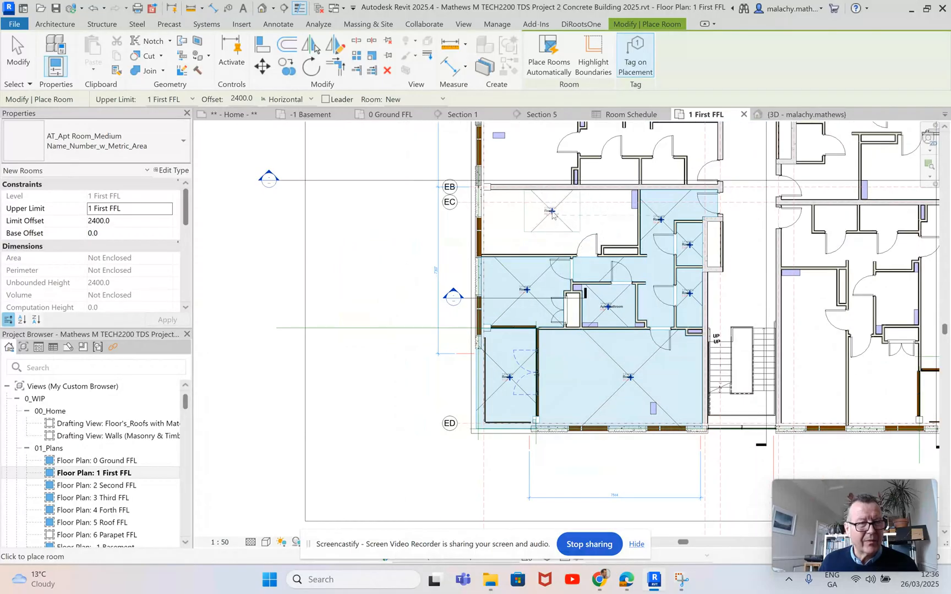
pyautogui.press('Escape')
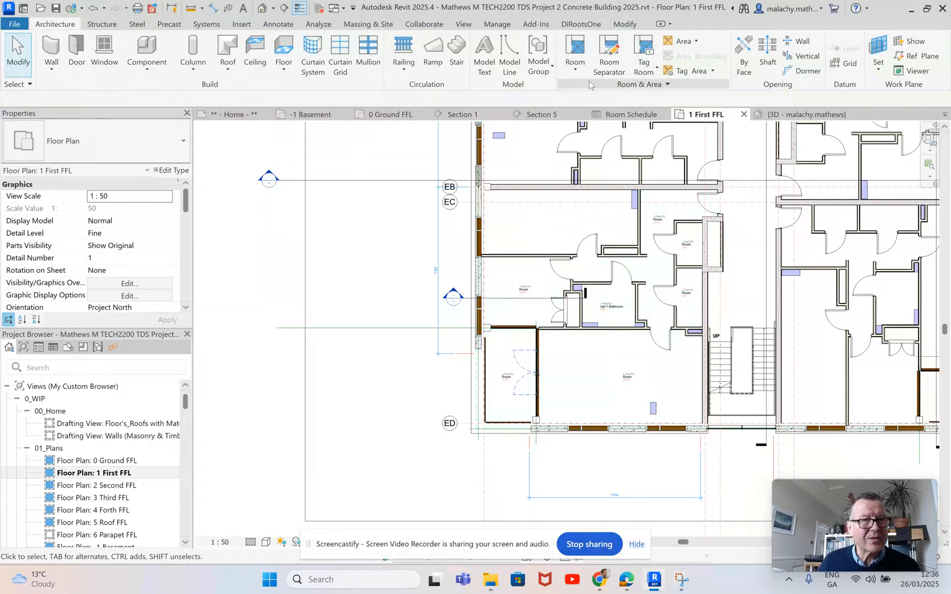
# Step: Draw a room separation line about 400 mm long between the column and the outer wall at grid EB
pyautogui.click(604, 61)
pyautogui.scroll(4, 489, 180)
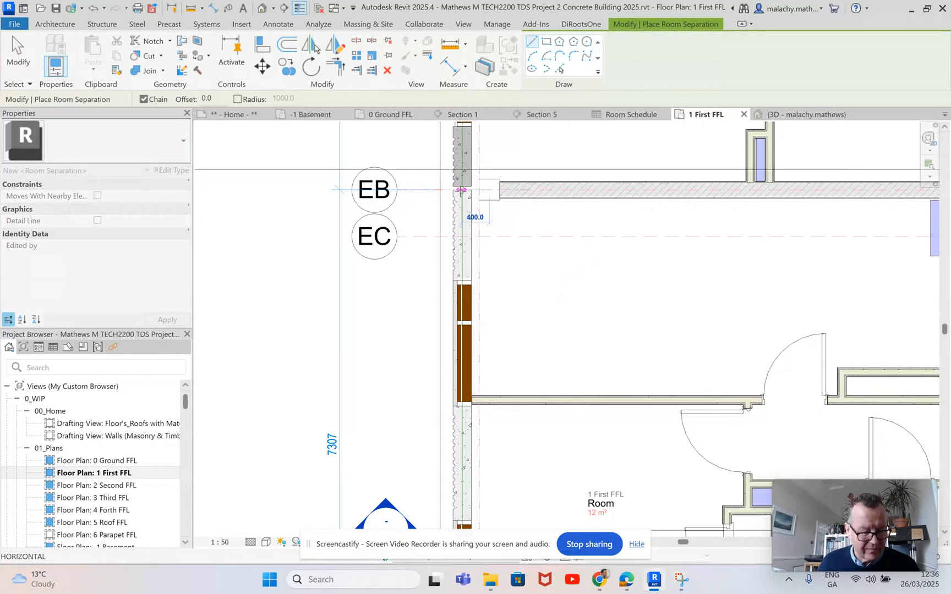
pyautogui.press('Escape')
pyautogui.press('Escape')
# Step: Place a tagged room in the lower-left apartment's upper room, just below the party wall at grid EB
pyautogui.click(574, 72)
pyautogui.click(572, 90)
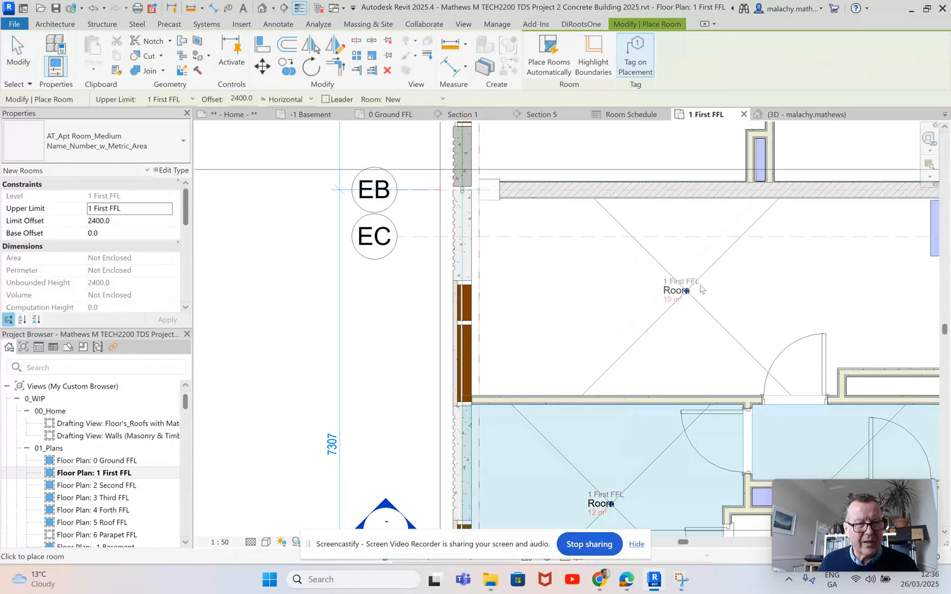
pyautogui.click(707, 285)
pyautogui.press('Escape')
pyautogui.press('Escape')
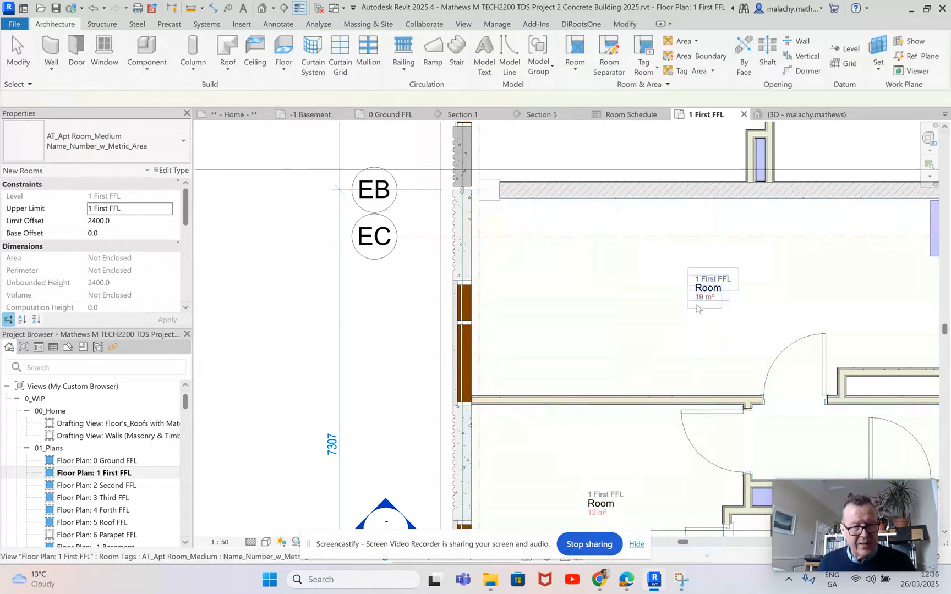
# Step: Turn on the interior fill and reference crosses of the Rooms category in the First FFL plan's visibility overrides
pyautogui.scroll(-5, 668, 307)
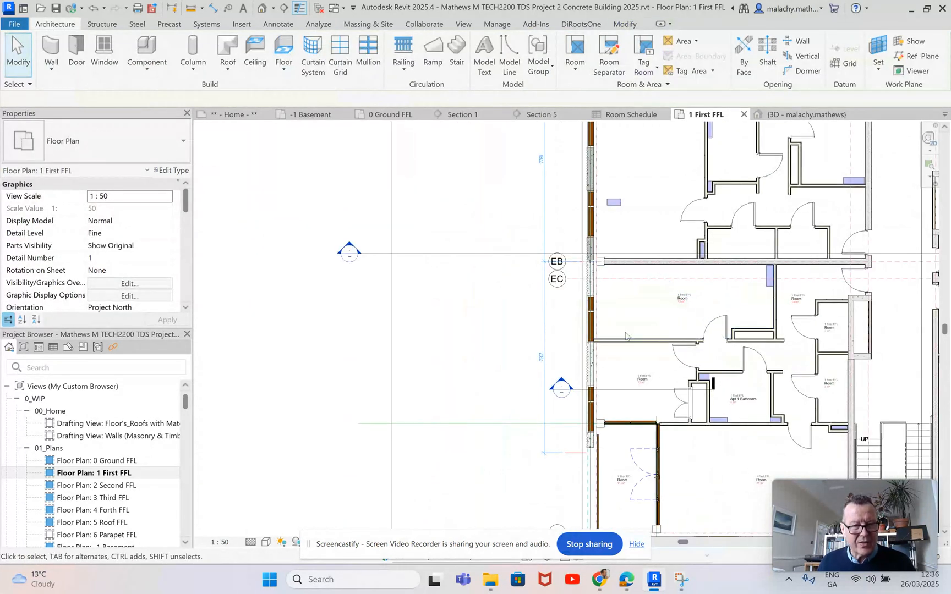
pyautogui.scroll(-2, 467, 337)
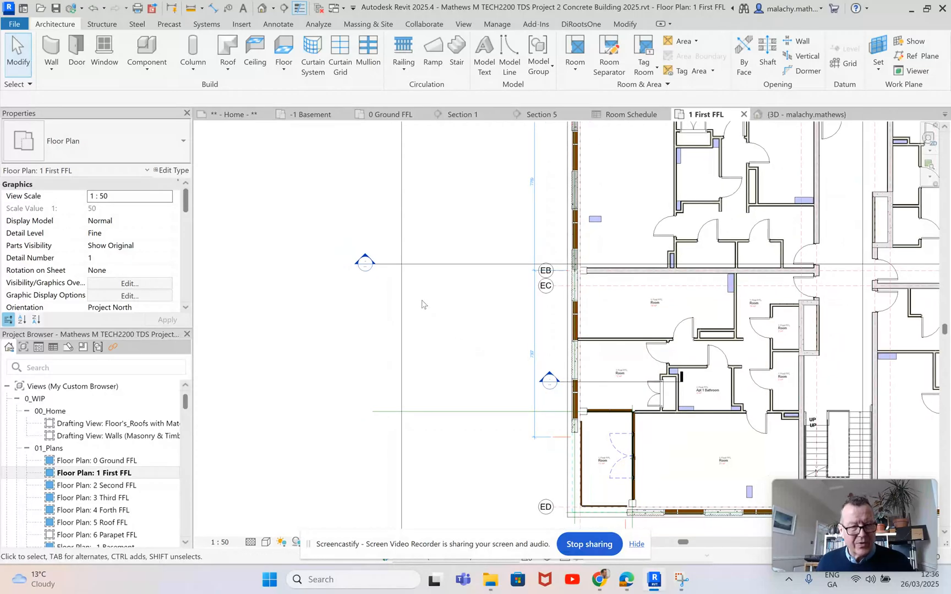
pyautogui.moveTo(474, 330); pyautogui.dragTo(408, 303, button='middle')
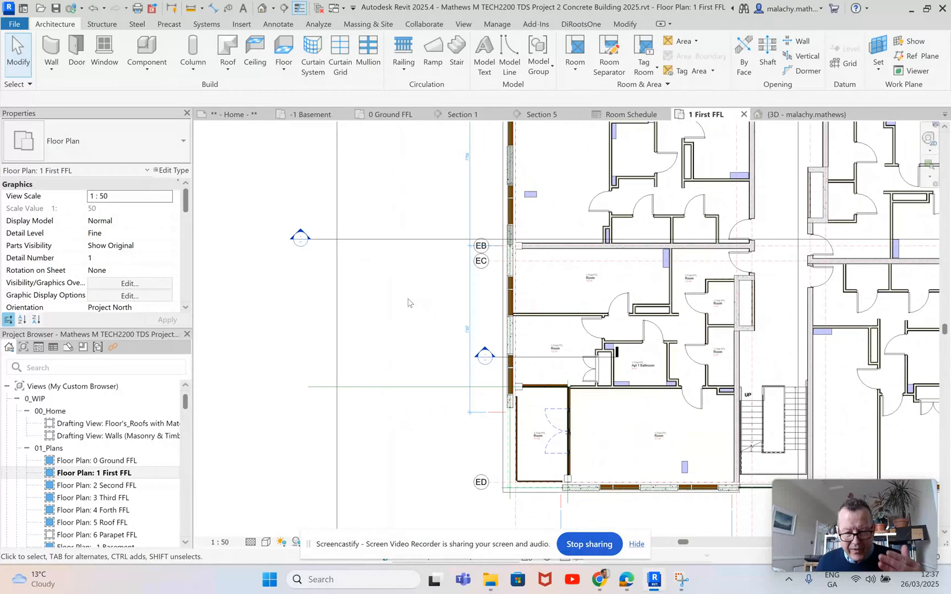
pyautogui.press('v')
pyautogui.press('v')
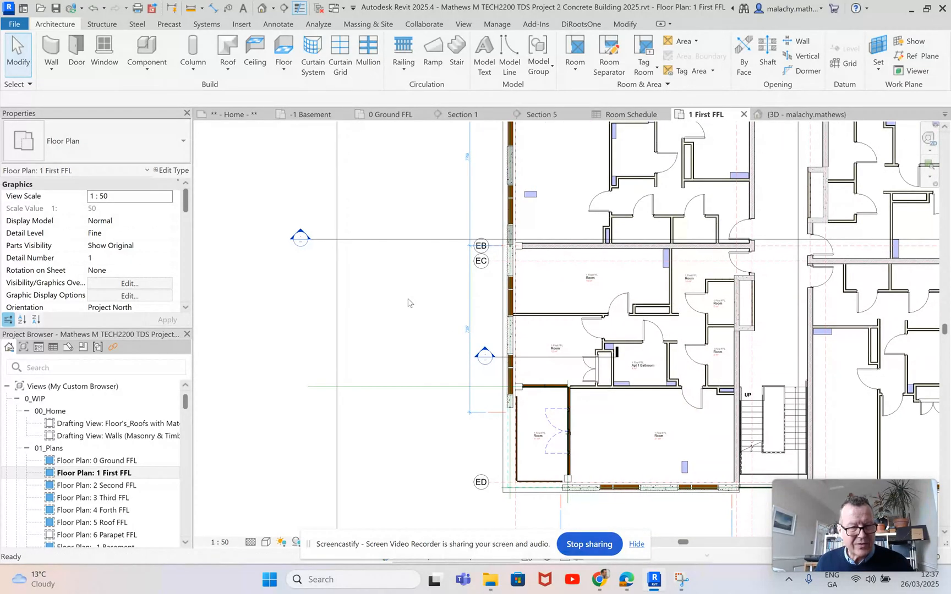
pyautogui.scroll(-6, 409, 336)
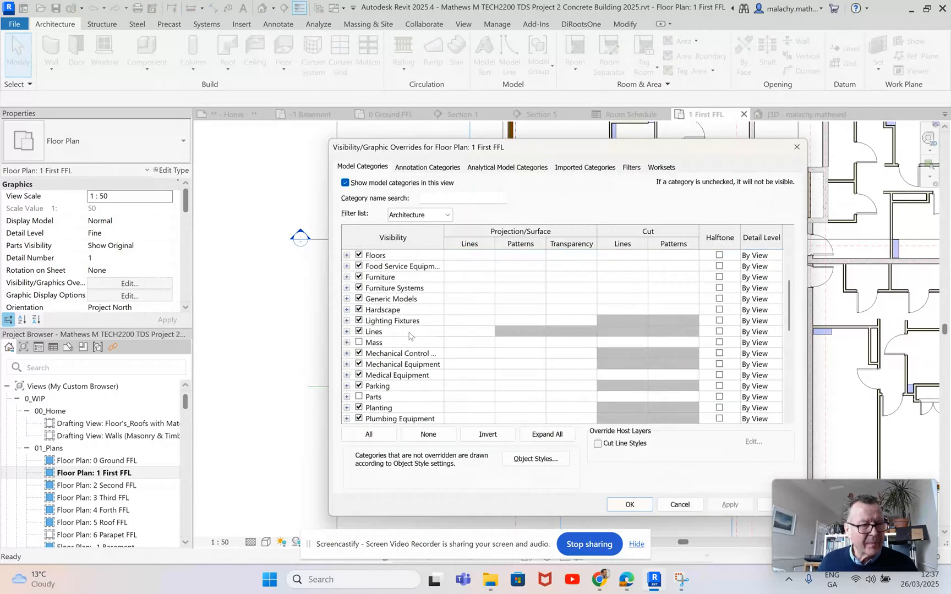
pyautogui.scroll(-3, 409, 337)
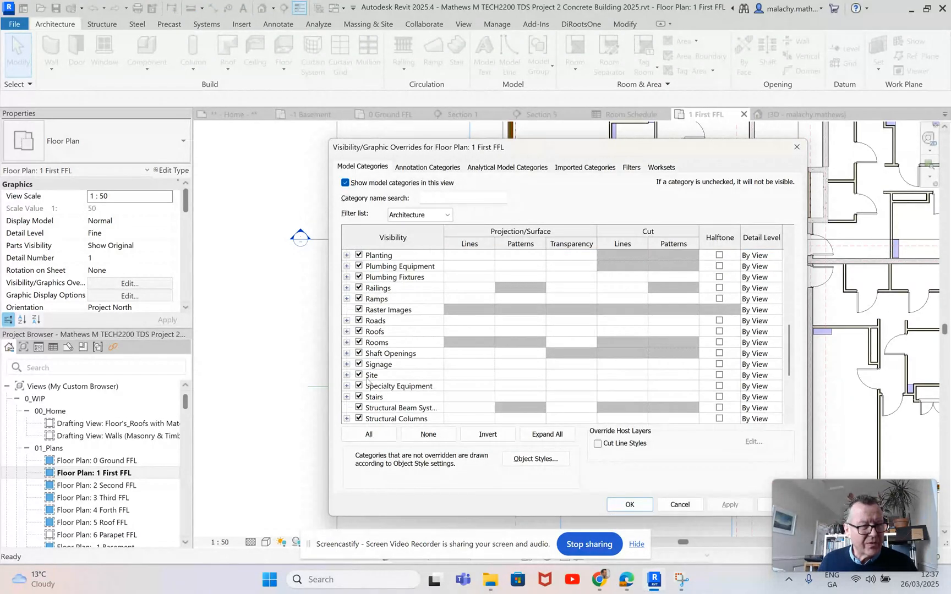
pyautogui.click(347, 342)
pyautogui.click(371, 364)
pyautogui.click(370, 375)
pyautogui.click(630, 504)
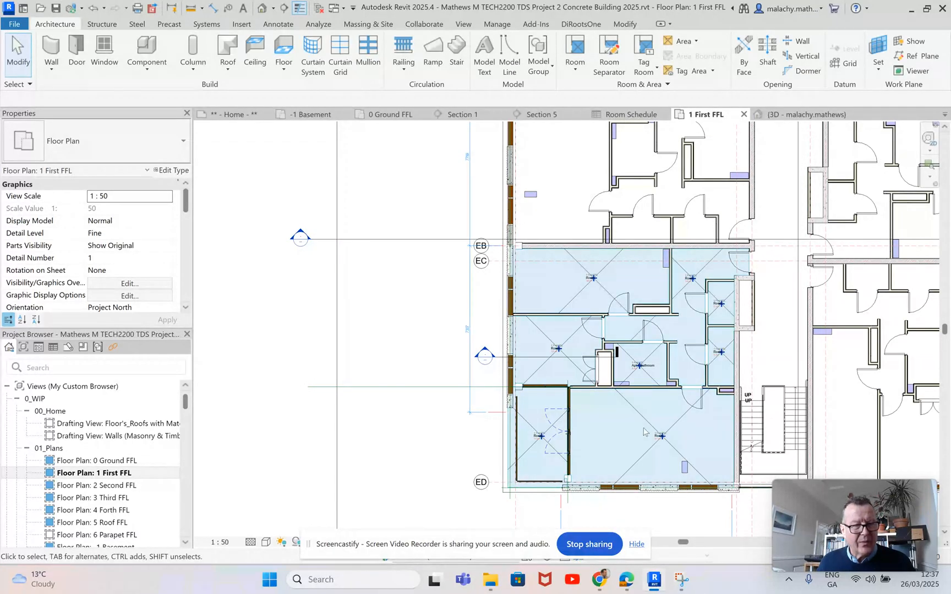
# Step: Nudge the upper wall of the closet beside the upper room's door about 320 mm towards the party wall to deepen the closet
pyautogui.scroll(2, 652, 379)
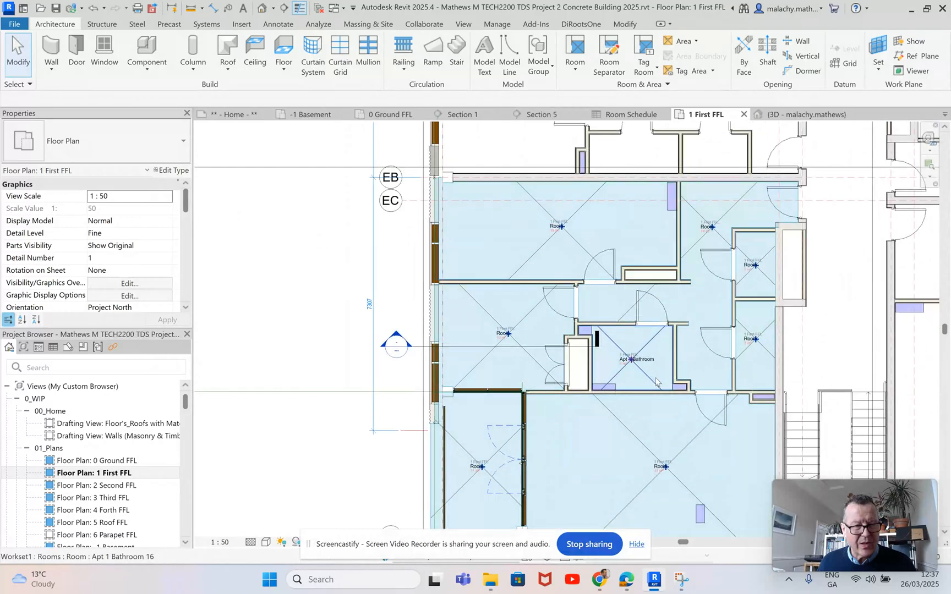
pyautogui.moveTo(655, 381); pyautogui.dragTo(595, 379, button='middle')
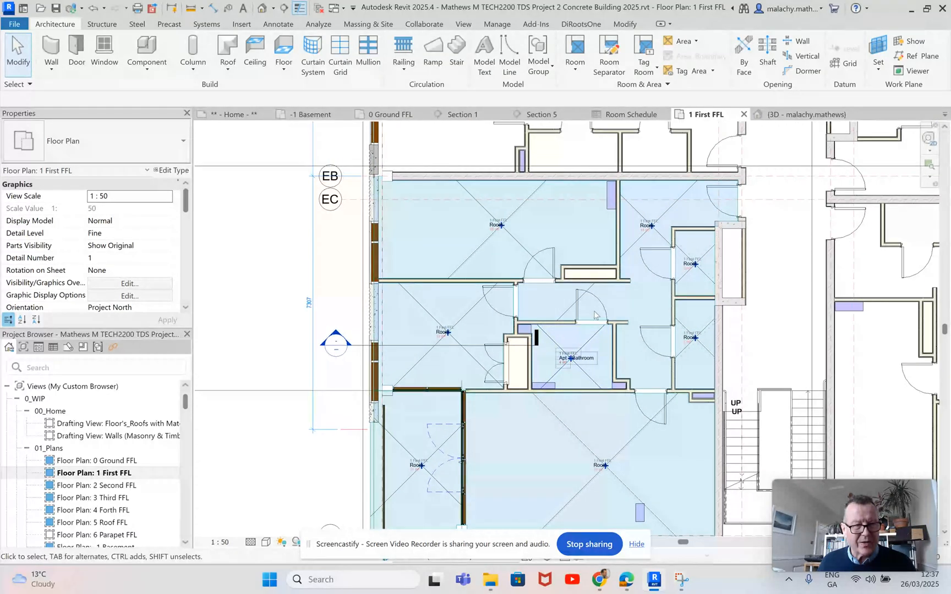
pyautogui.click(587, 272)
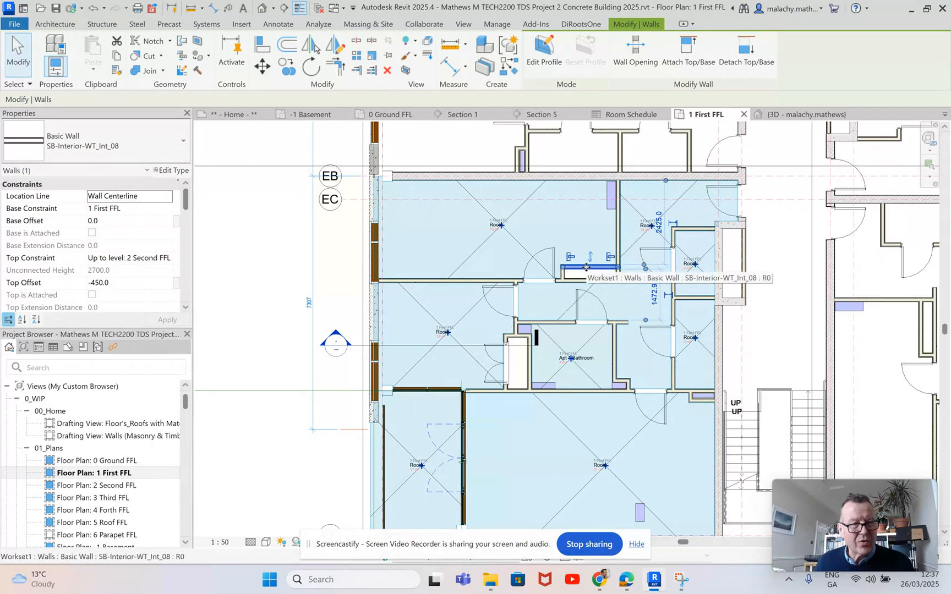
pyautogui.press('Up')
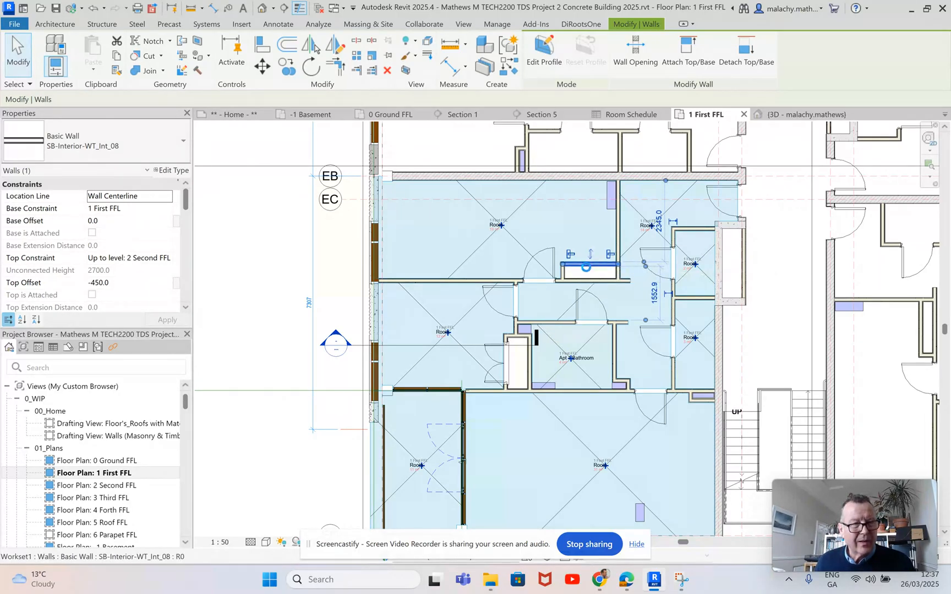
pyautogui.press('Up')
pyautogui.press('Up')
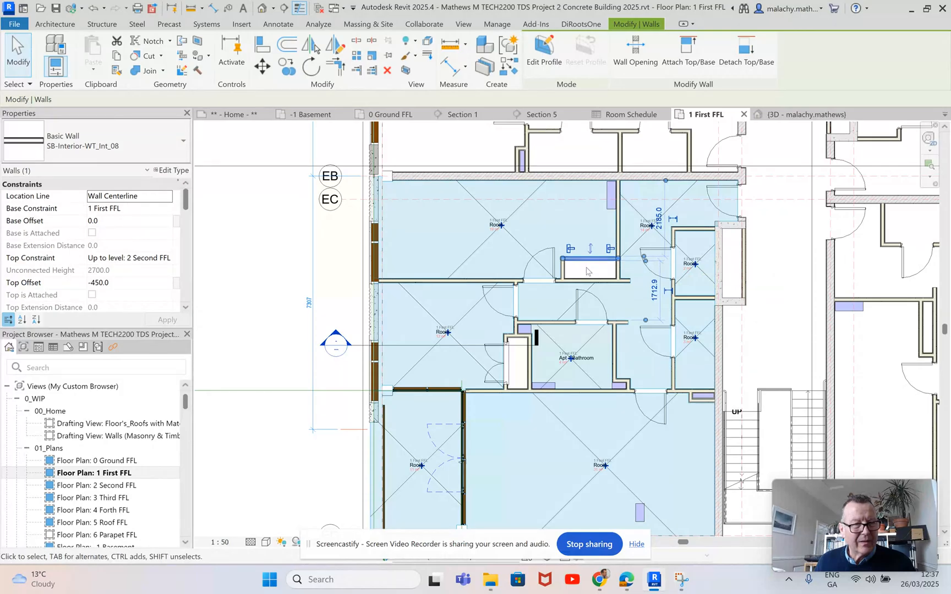
pyautogui.press('Up')
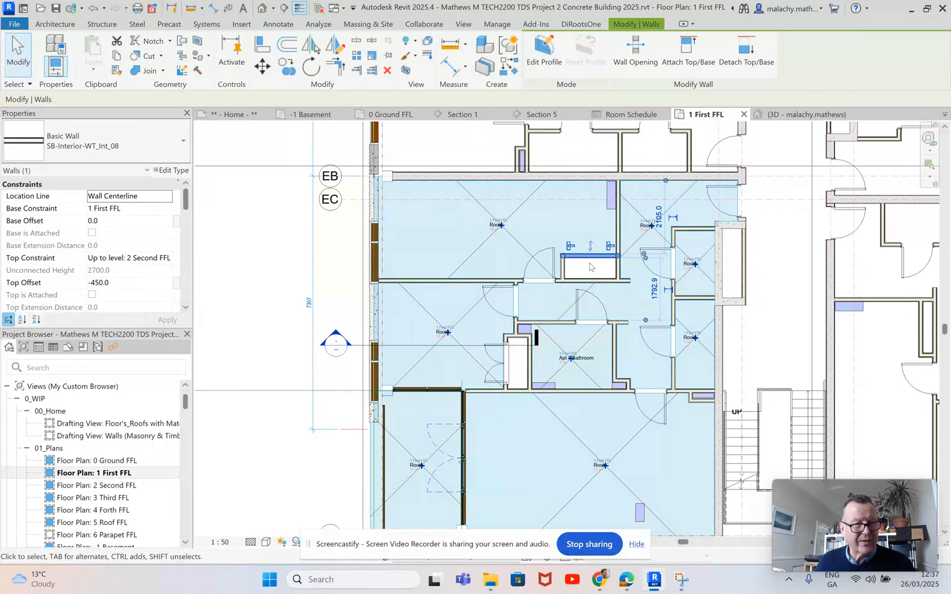
# Step: Create a similar Doors_ExtDbl_Louvre 1210x2110mm 2 double door in the moved closet wall, swinging into the upper room
pyautogui.click(498, 366)
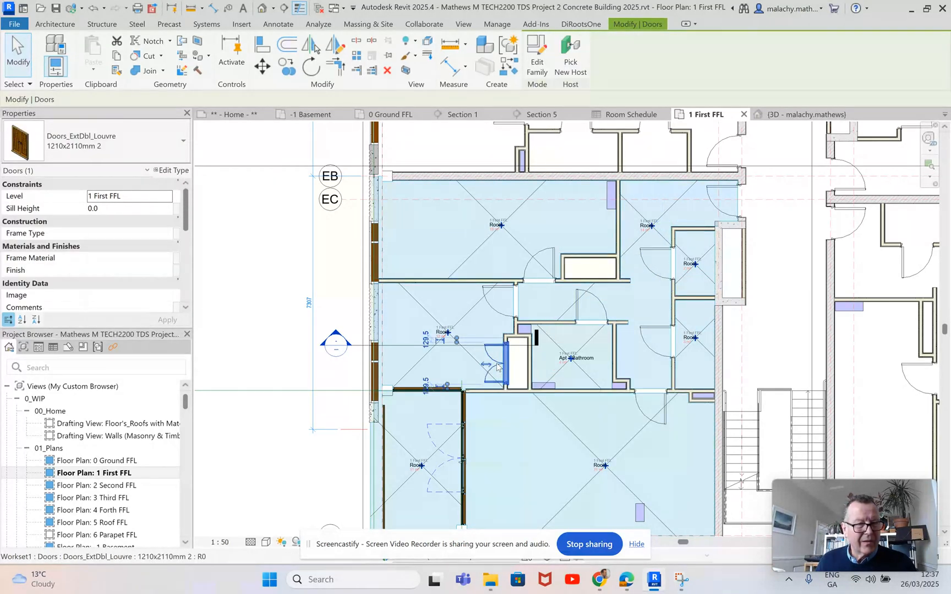
pyautogui.rightClick(497, 366)
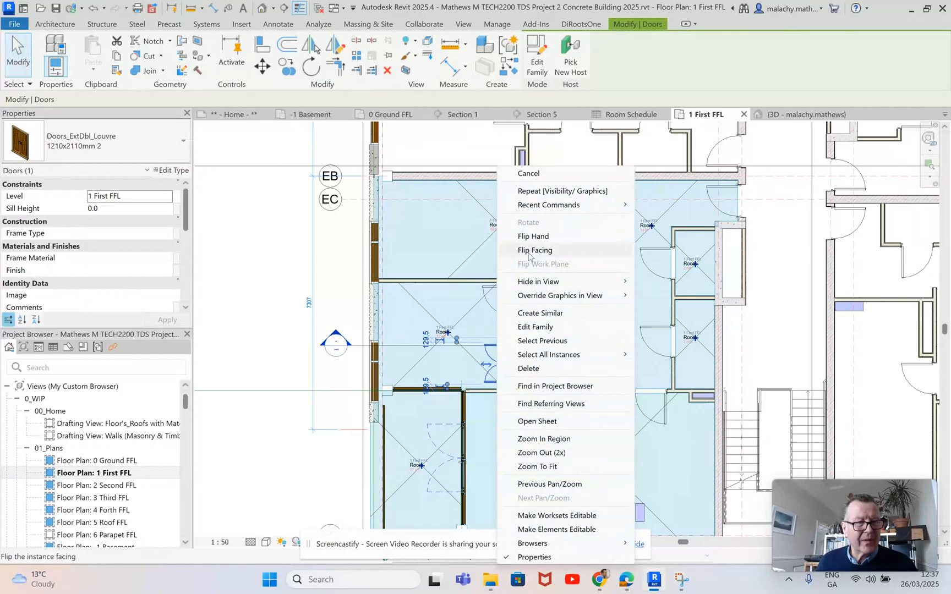
pyautogui.click(539, 313)
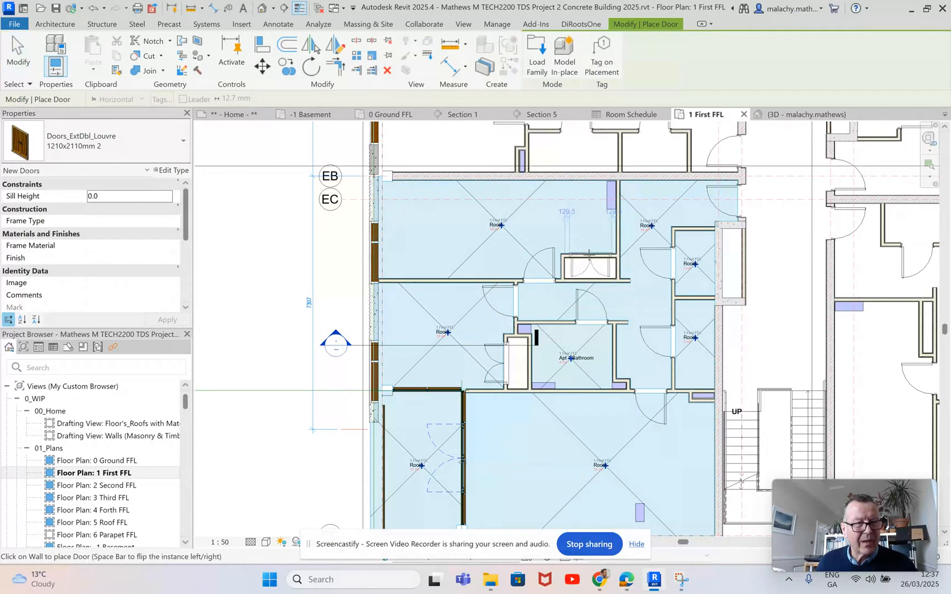
pyautogui.click(589, 258)
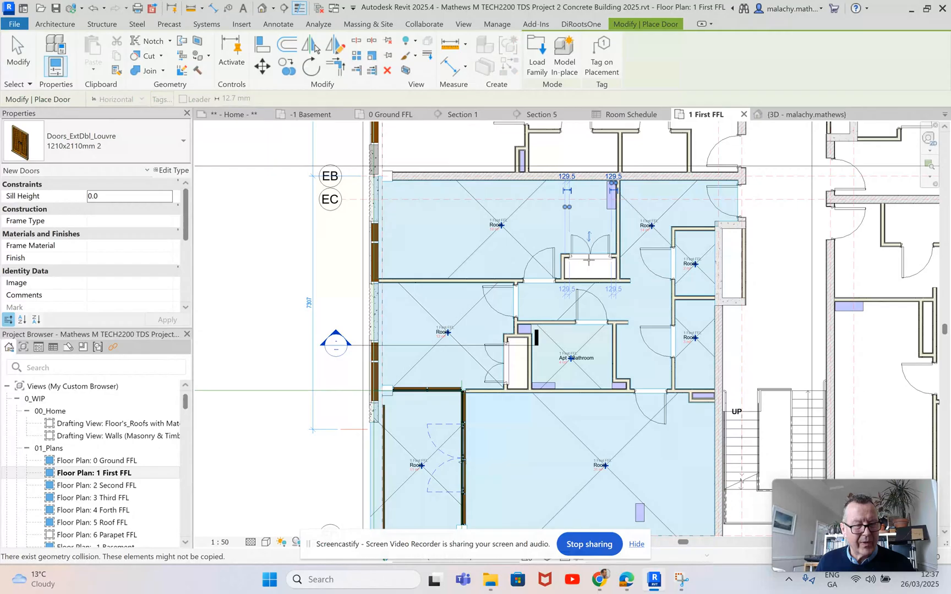
pyautogui.press('Escape')
pyautogui.press('Escape')
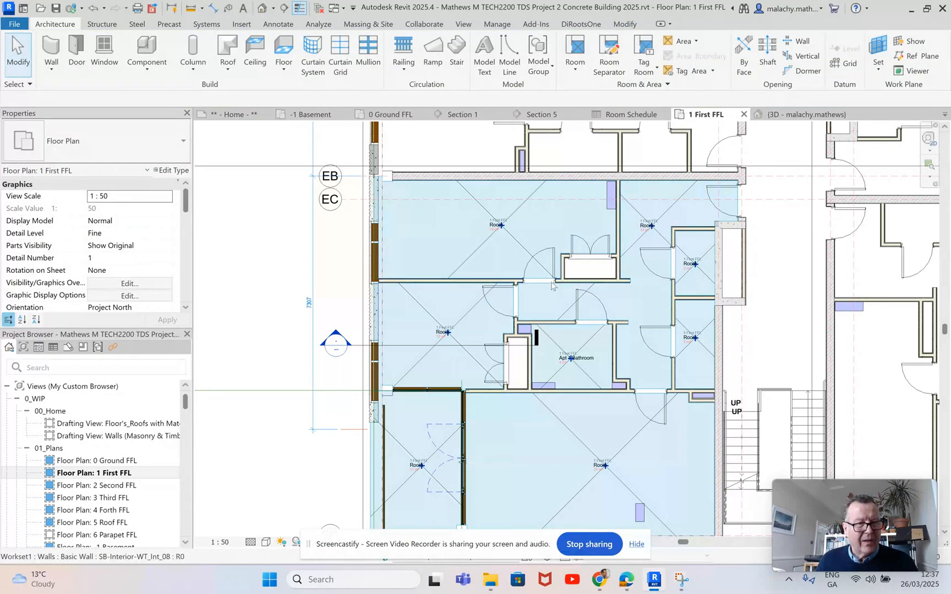
# Step: Place tagged rooms in the upper room's closet and in the closet between the middle-left room and Apt 1 Bathroom
pyautogui.click(575, 68)
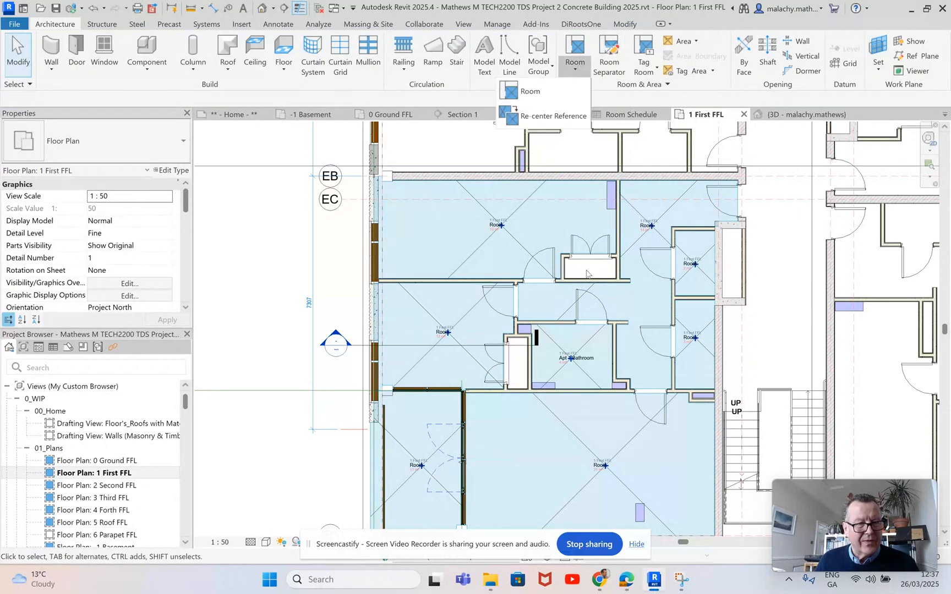
pyautogui.click(530, 91)
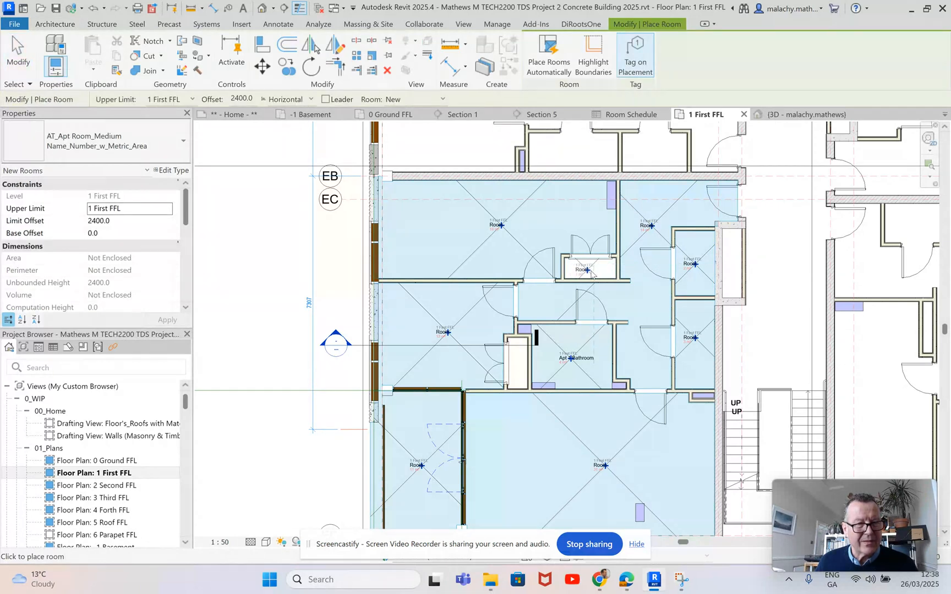
pyautogui.click(591, 272)
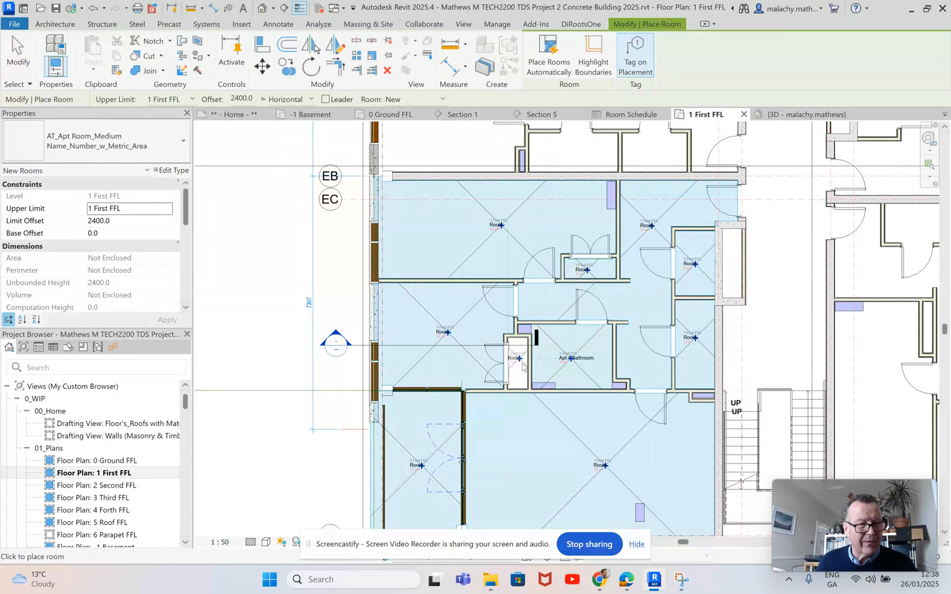
pyautogui.click(523, 367)
pyautogui.press('Escape')
pyautogui.press('Escape')
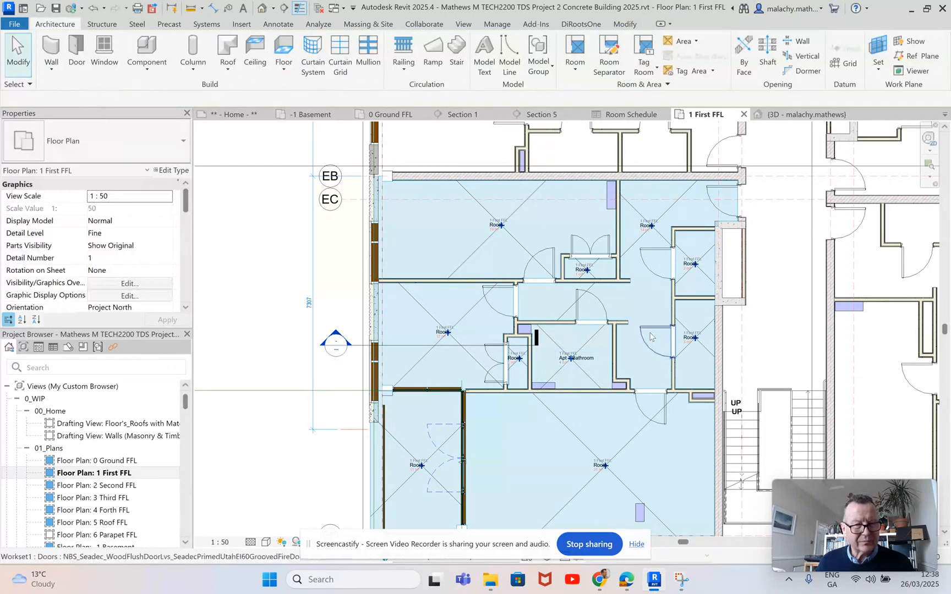
# Step: Rename the large room below the bathroom, just above grid ED, as Apt Living Room through its tag
pyautogui.scroll(-2, 651, 337)
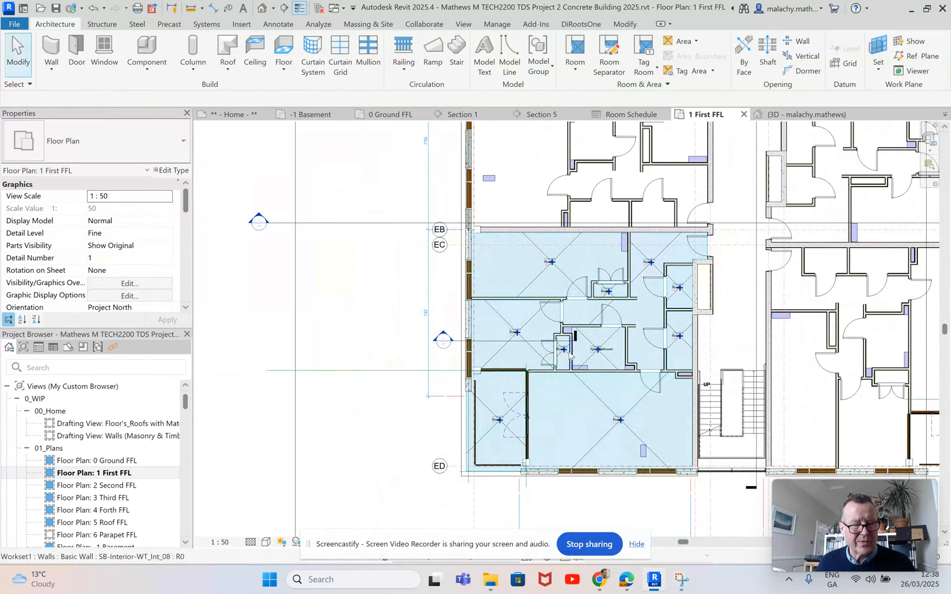
pyautogui.scroll(4, 572, 354)
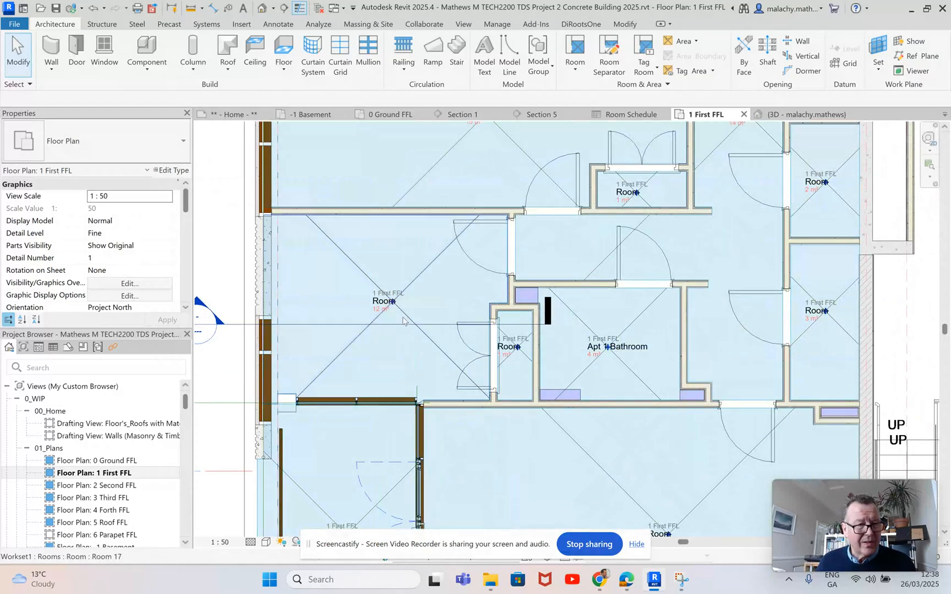
pyautogui.scroll(2, 389, 306)
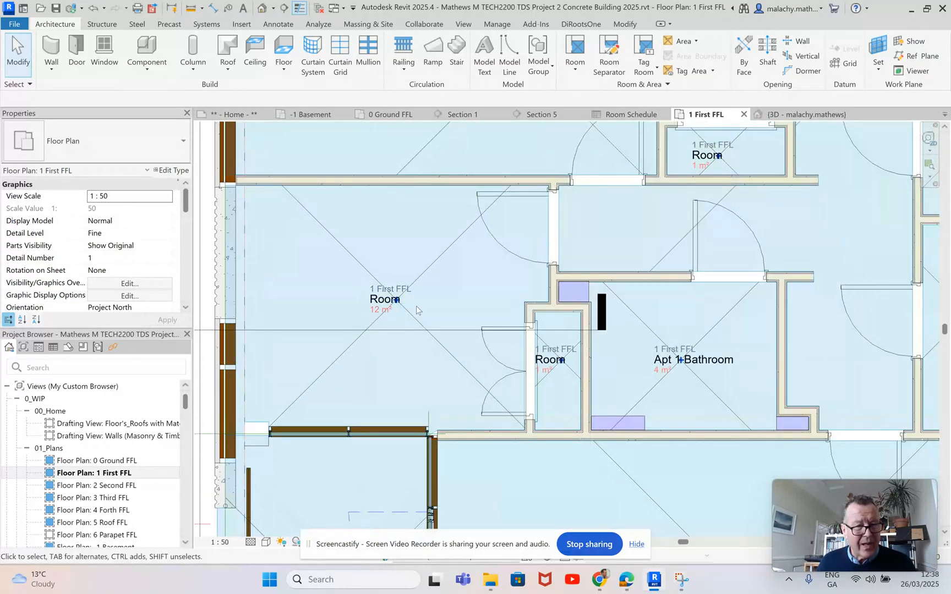
pyautogui.scroll(-2, 495, 344)
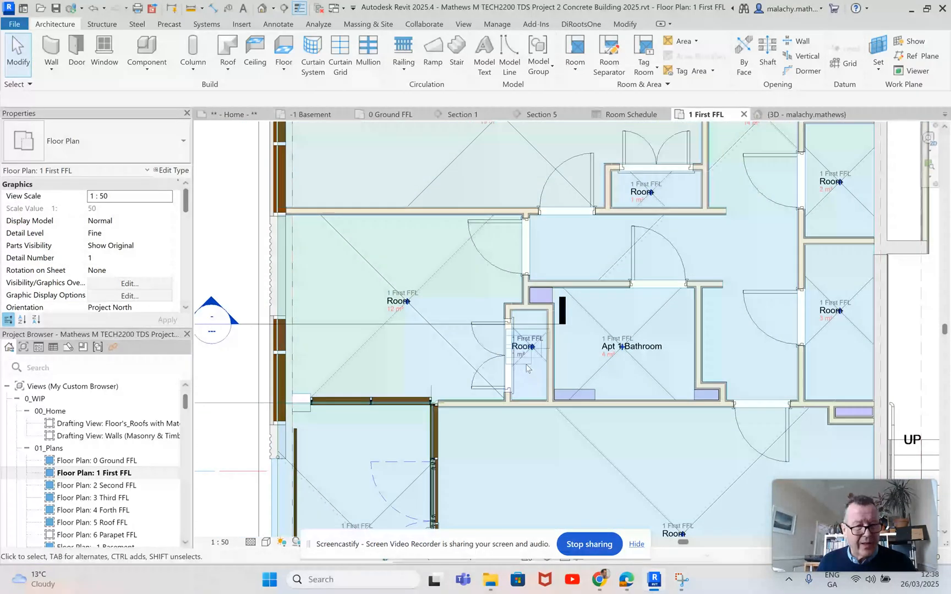
pyautogui.scroll(-2, 574, 356)
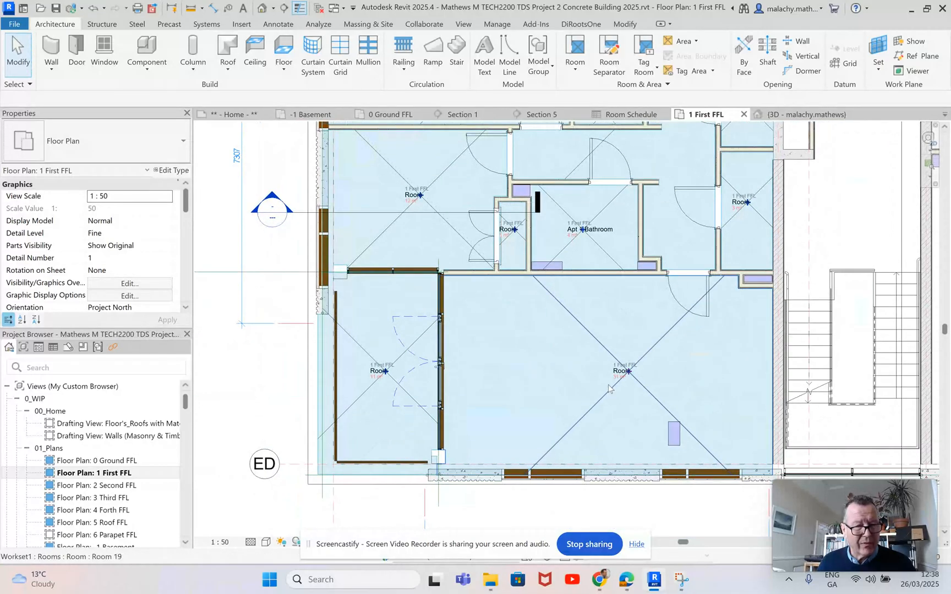
pyautogui.scroll(4, 633, 366)
pyautogui.click(633, 365)
pyautogui.click(633, 361)
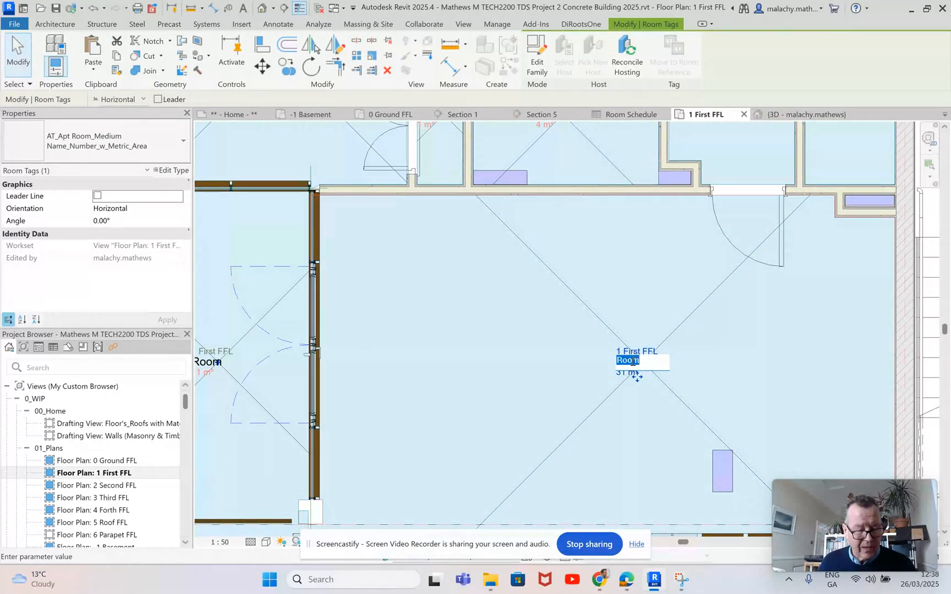
pyautogui.write('Apt Li')
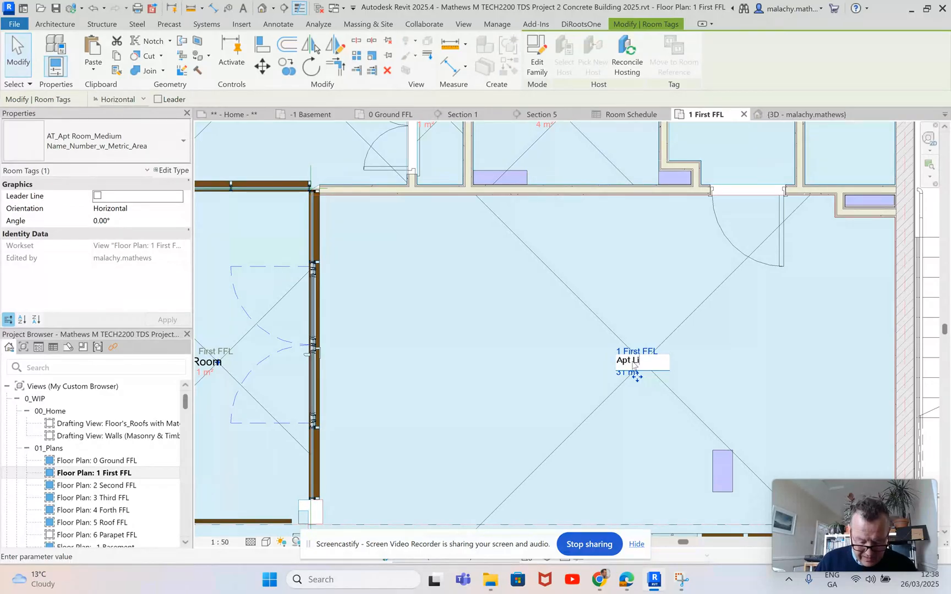
pyautogui.write('ving Ro')
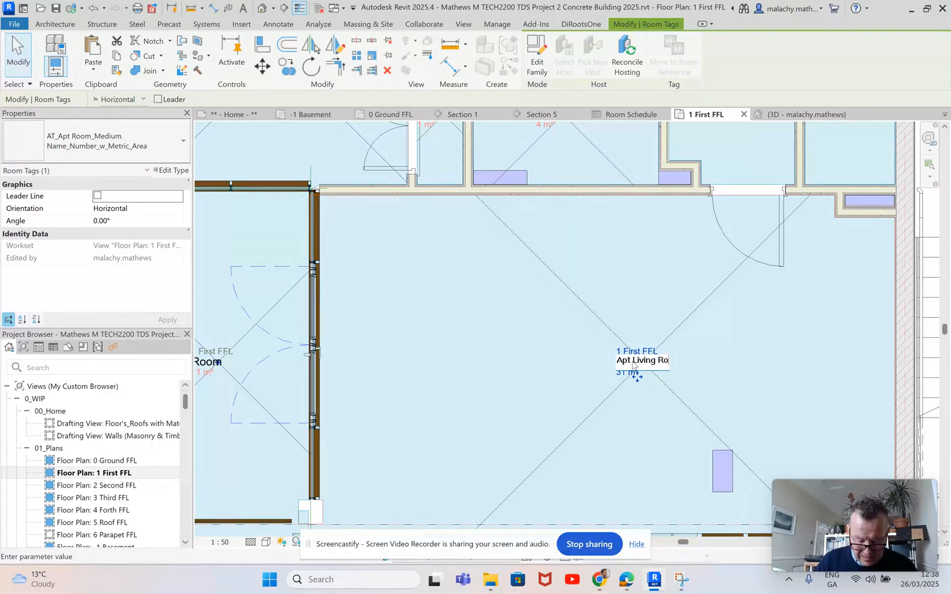
pyautogui.write('om')
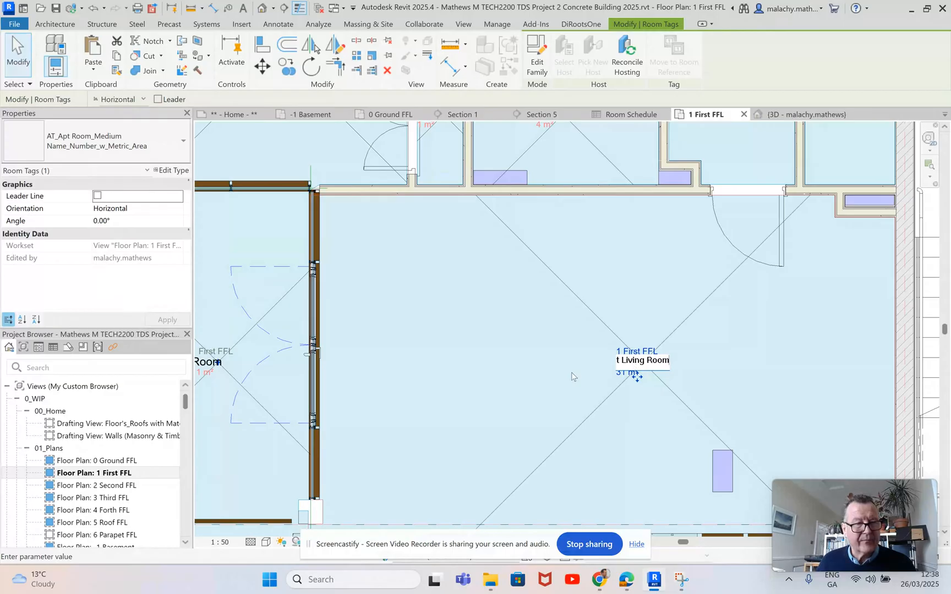
pyautogui.press('Return')
# Step: Add the apartment number to the living room's tag so its name reads Apt 1 Living Room
pyautogui.scroll(-4, 633, 376)
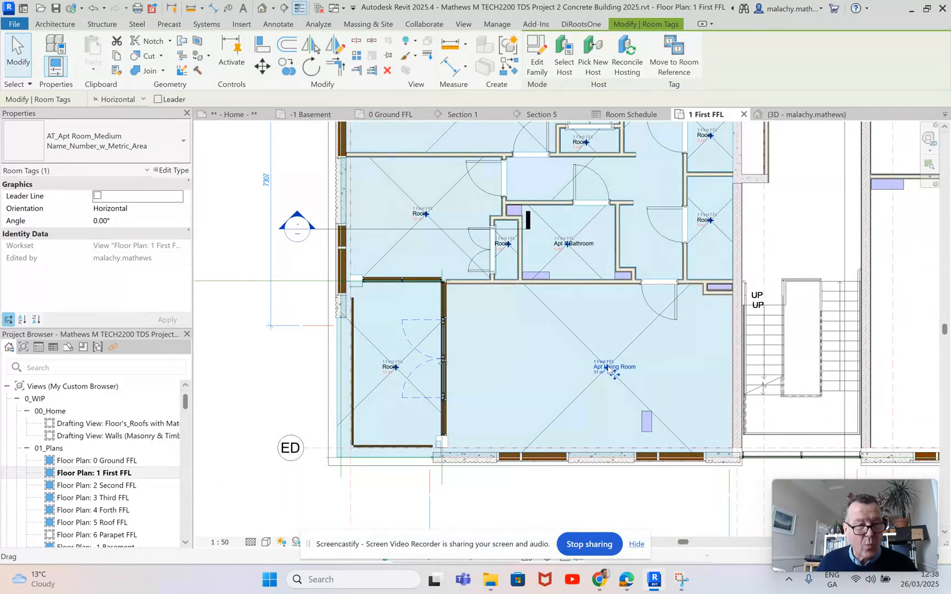
pyautogui.scroll(4, 607, 369)
pyautogui.click(628, 369)
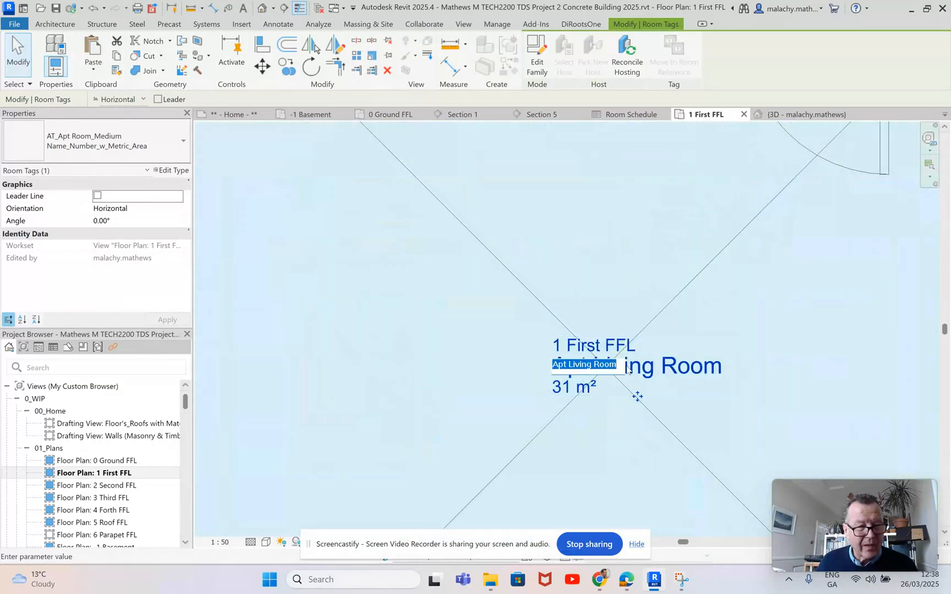
pyautogui.click(569, 368)
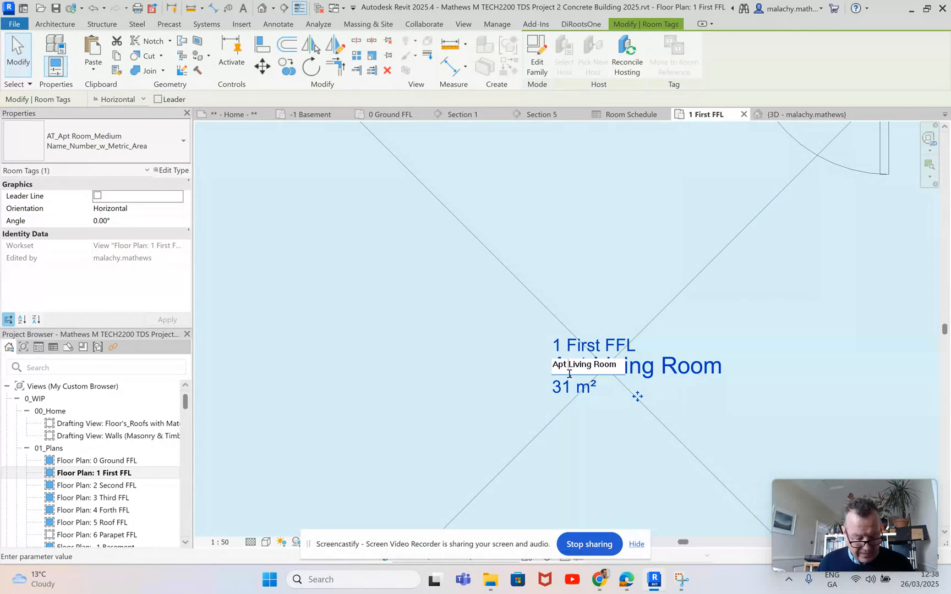
pyautogui.write('1')
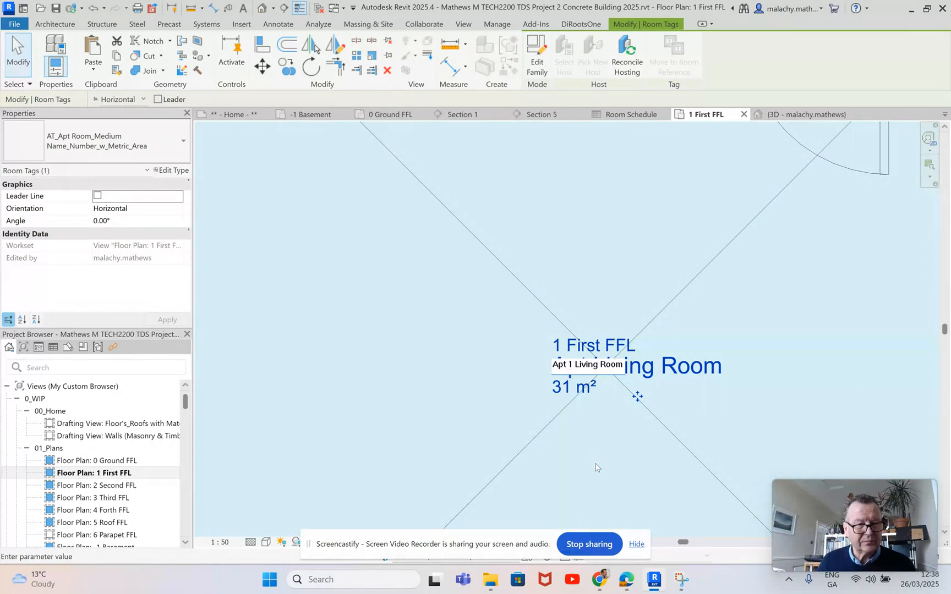
pyautogui.press('Return')
pyautogui.scroll(-5, 679, 346)
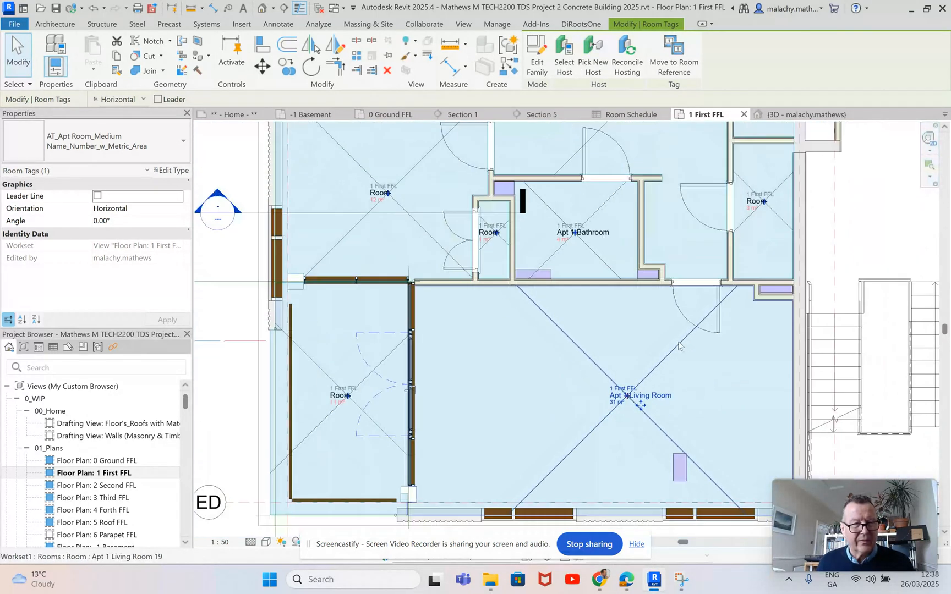
# Step: Open the AT_Apt Room_Medium tag family of the living room's tag to inspect its labels, and return to the First FFL plan
pyautogui.scroll(-2, 668, 328)
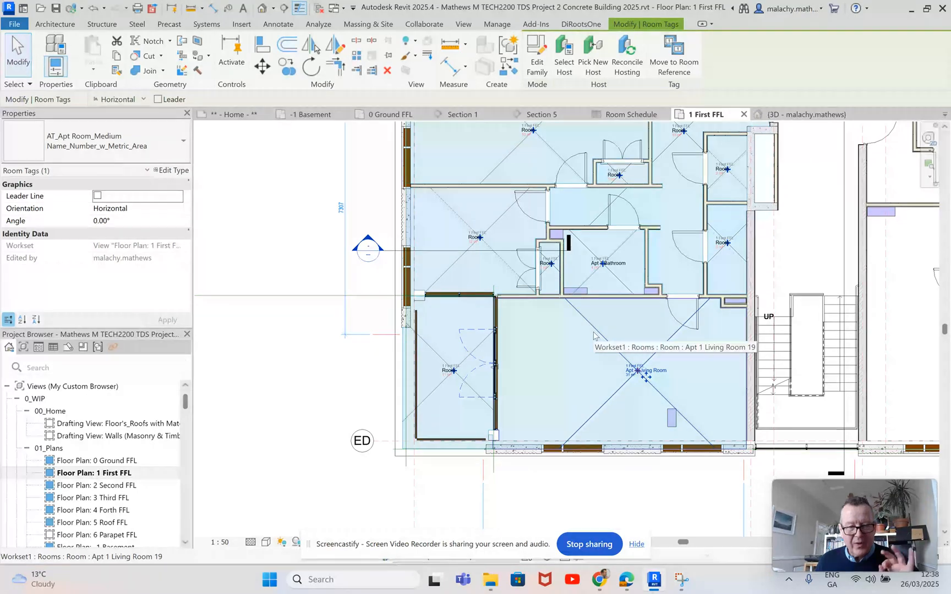
pyautogui.scroll(-2, 594, 334)
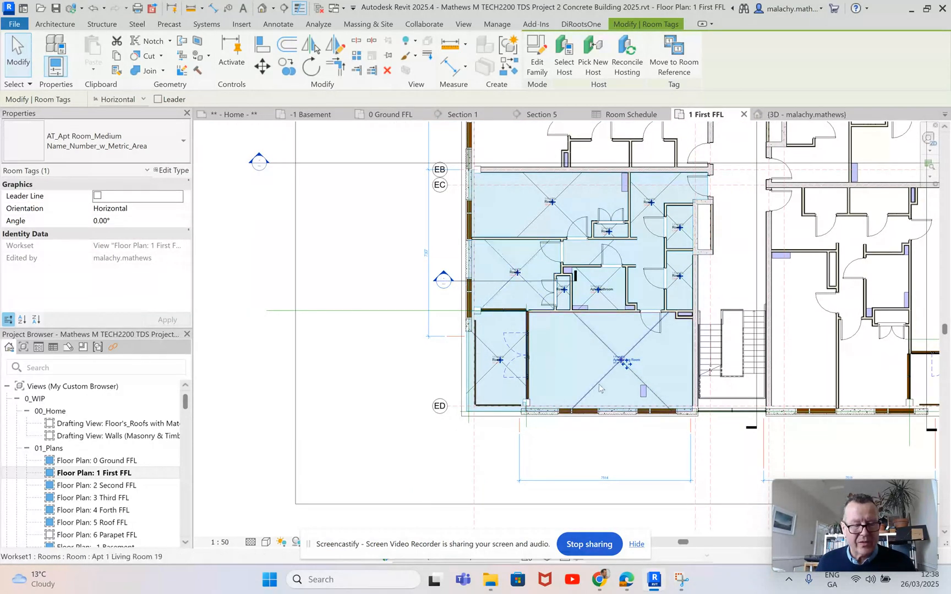
pyautogui.moveTo(583, 368); pyautogui.dragTo(532, 415, button='middle')
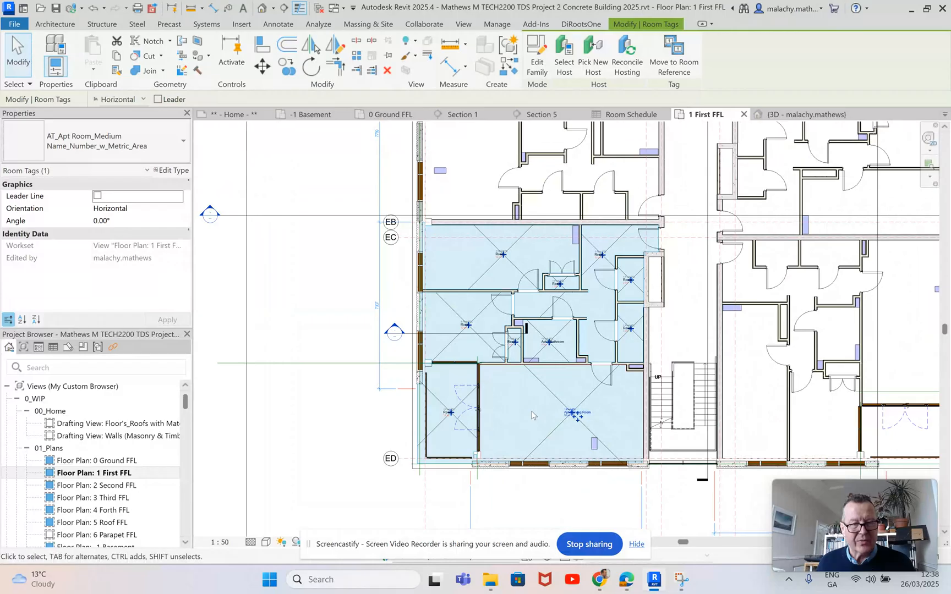
pyautogui.click(540, 66)
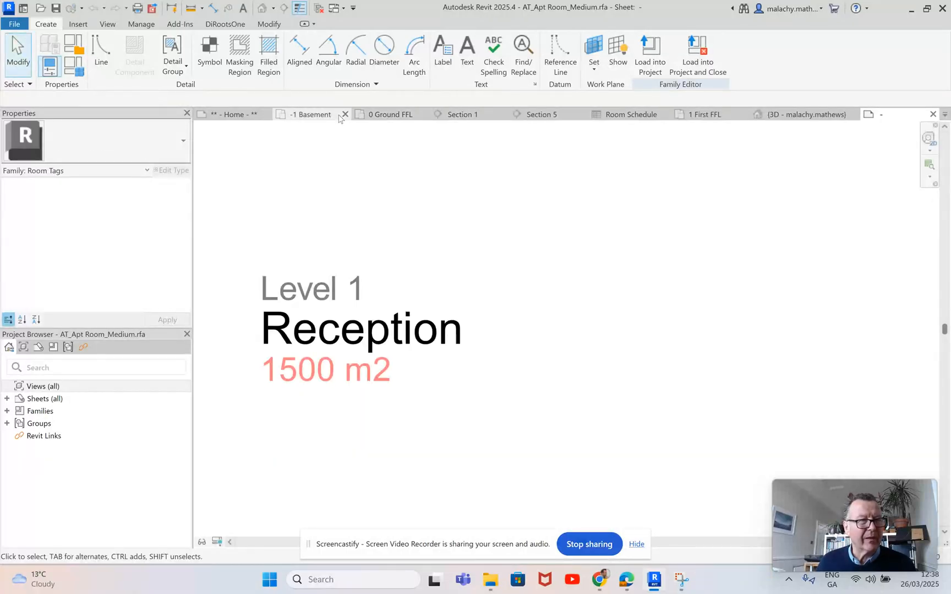
pyautogui.click(707, 116)
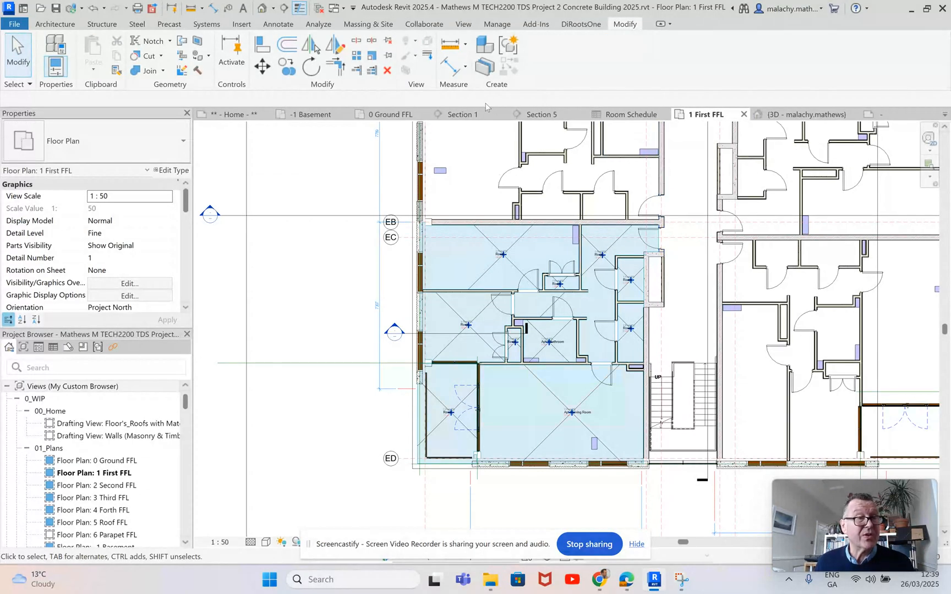
# Step: Place a tagged room in the central stair and corridor space beside the apartment
pyautogui.click(61, 24)
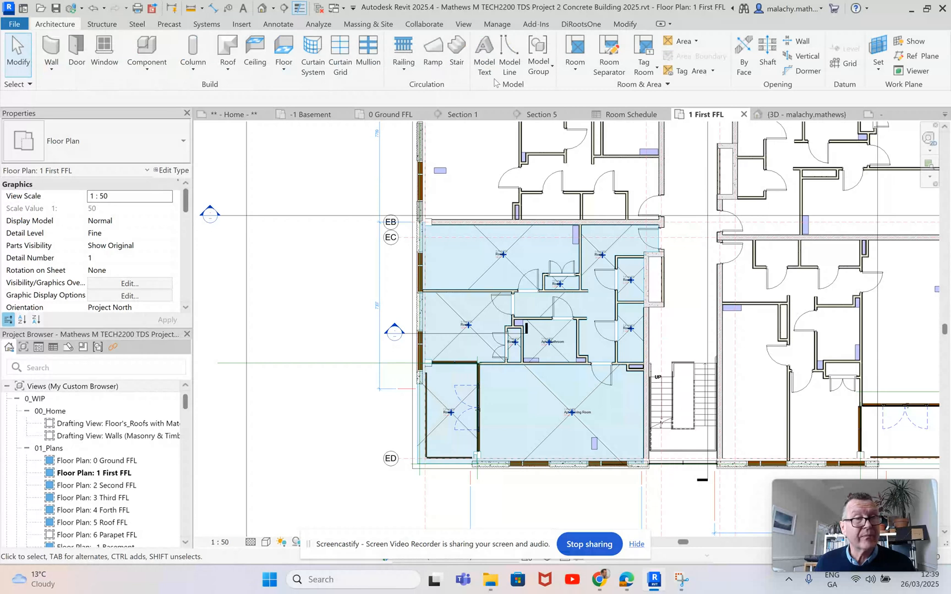
pyautogui.click(574, 72)
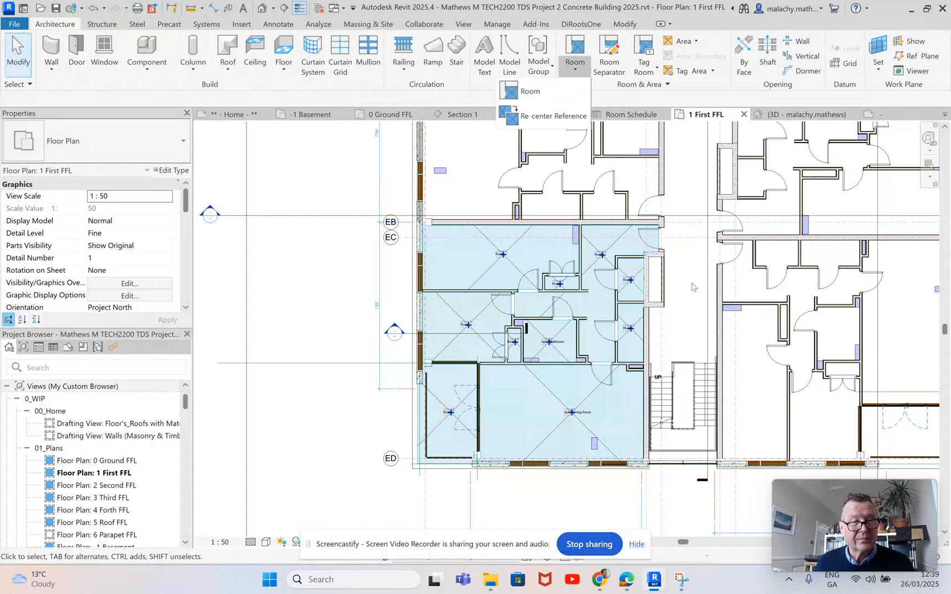
pyautogui.click(529, 92)
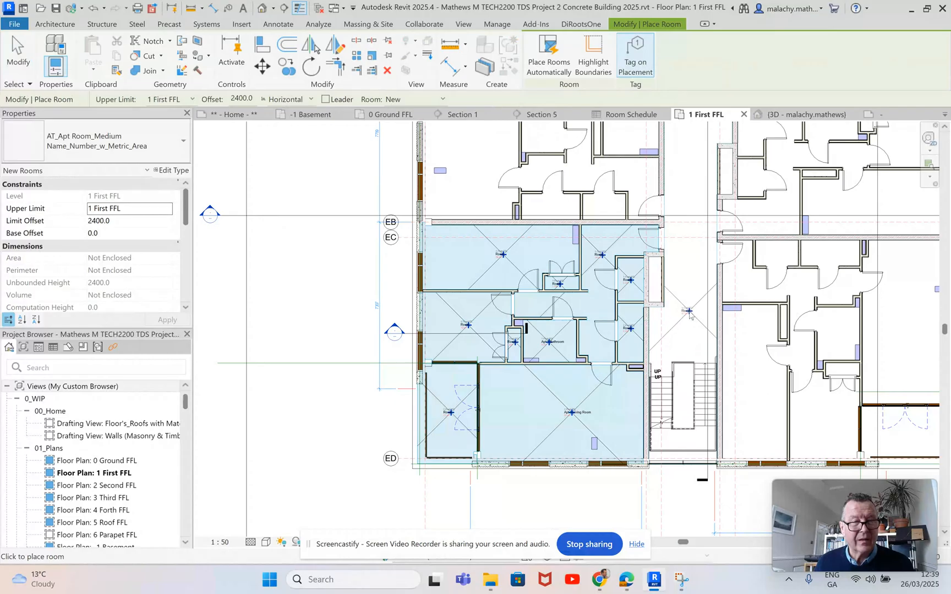
pyautogui.click(688, 312)
pyautogui.press('Escape')
pyautogui.press('Escape')
pyautogui.scroll(-3, 695, 330)
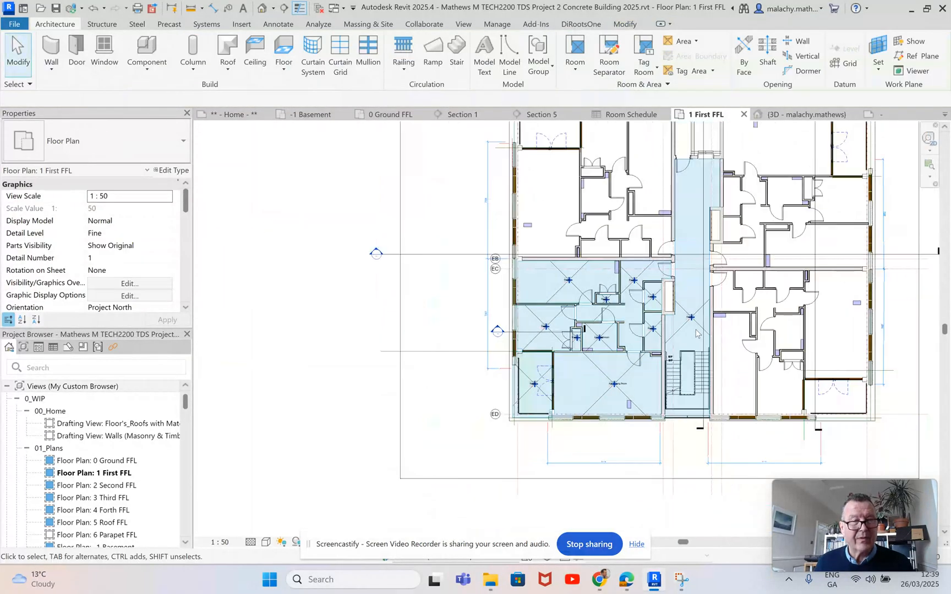
# Step: Rename the central stair and corridor room as Circulation through its tag
pyautogui.scroll(4, 695, 331)
pyautogui.scroll(4, 695, 331)
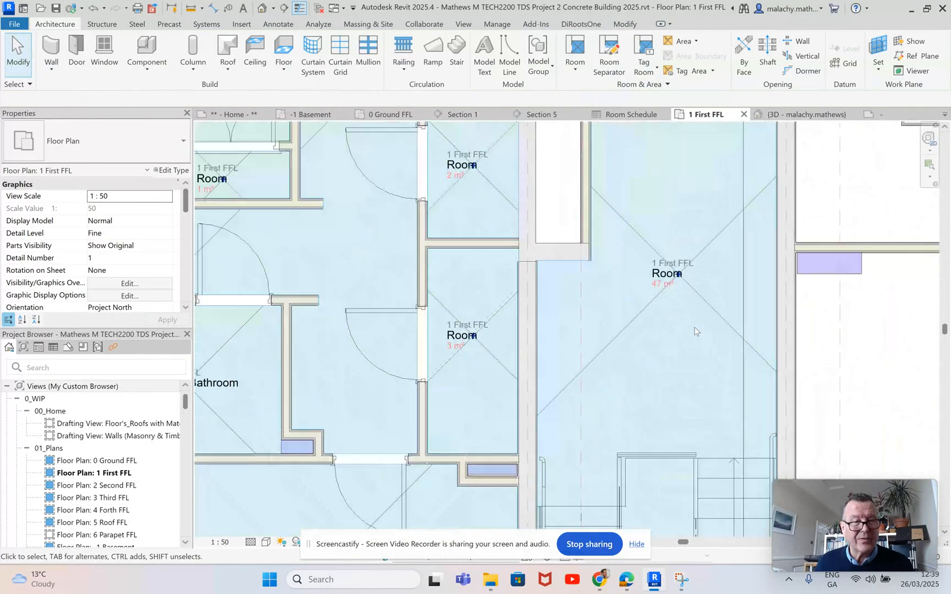
pyautogui.click(666, 277)
pyautogui.click(665, 274)
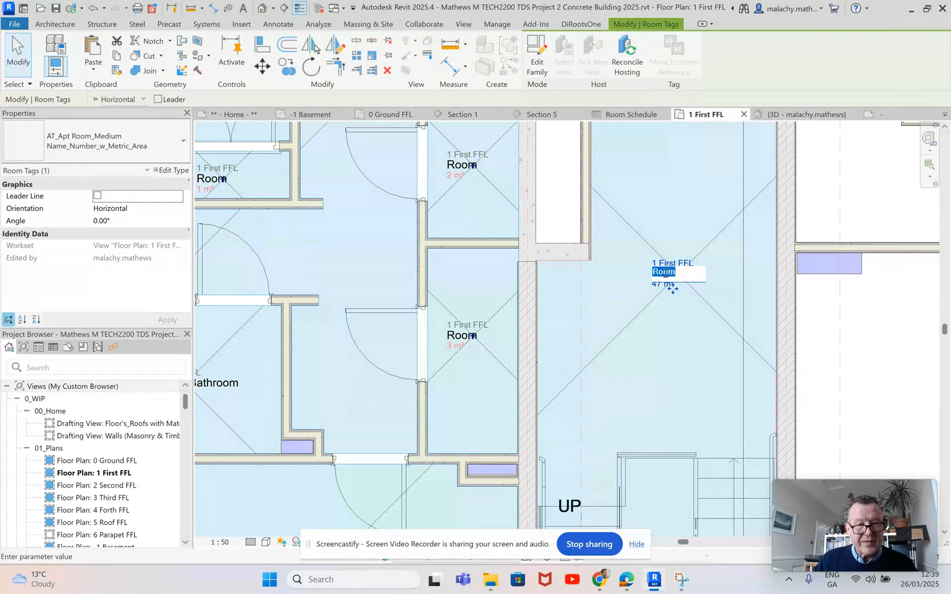
pyautogui.write('Circulation')
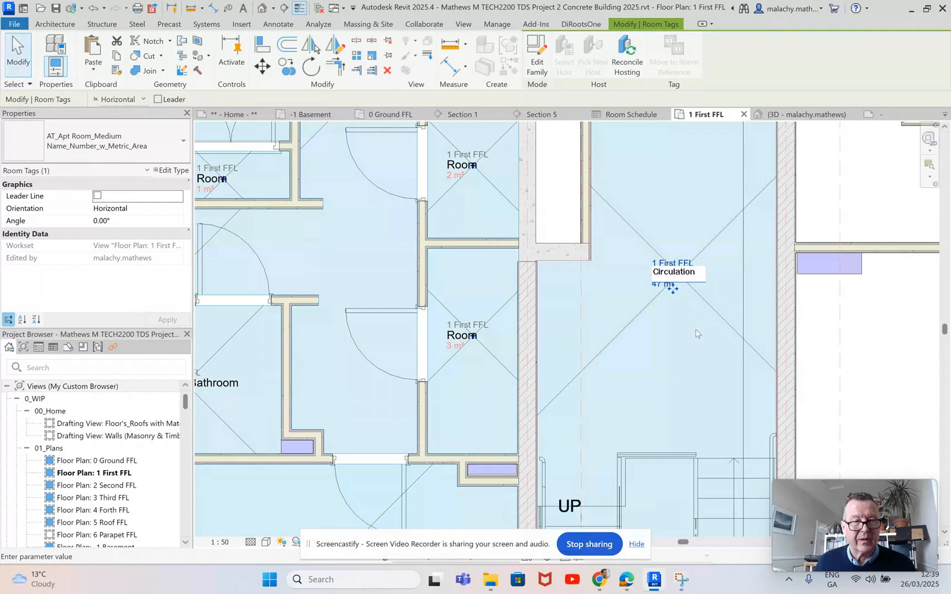
pyautogui.press('Return')
pyautogui.scroll(-2, 681, 341)
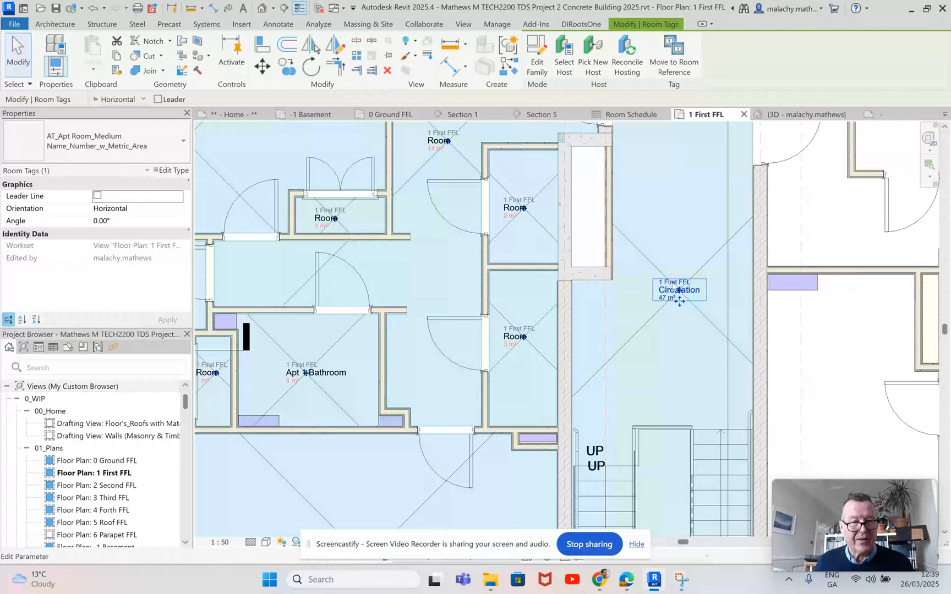
pyautogui.scroll(-3, 666, 292)
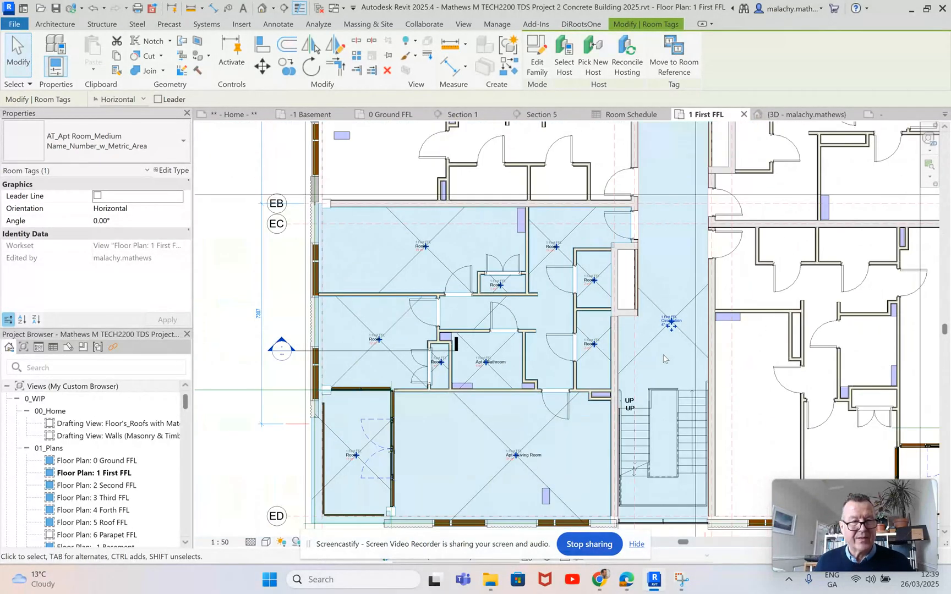
pyautogui.scroll(-2, 663, 359)
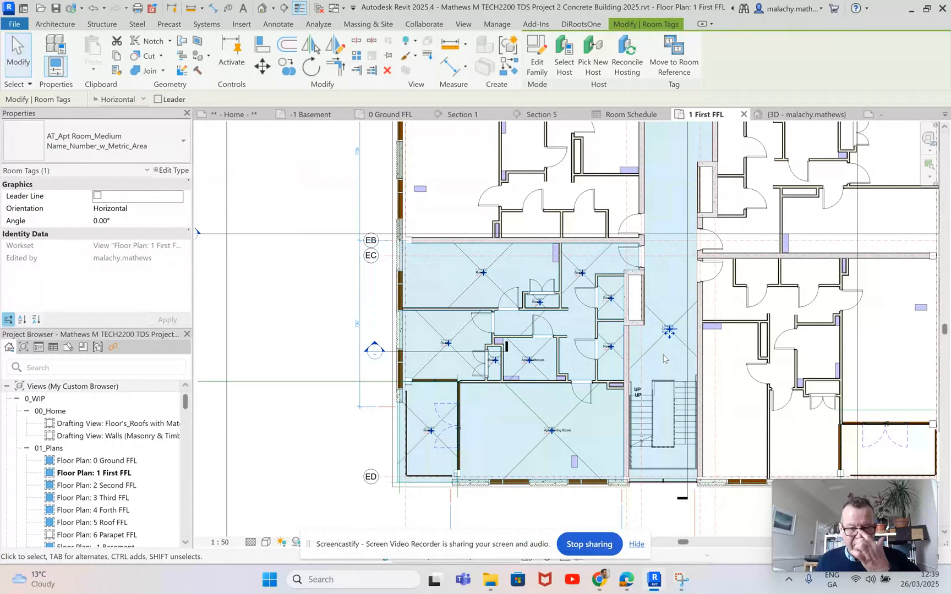
pyautogui.press('Escape')
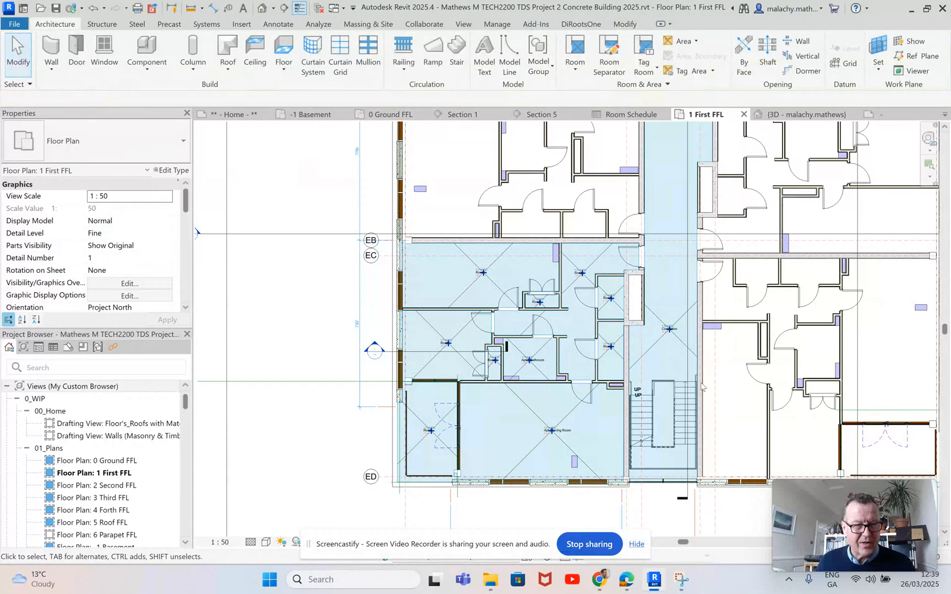
# Step: Open the Room Schedule from the project's schedules
pyautogui.scroll(-5, 107, 512)
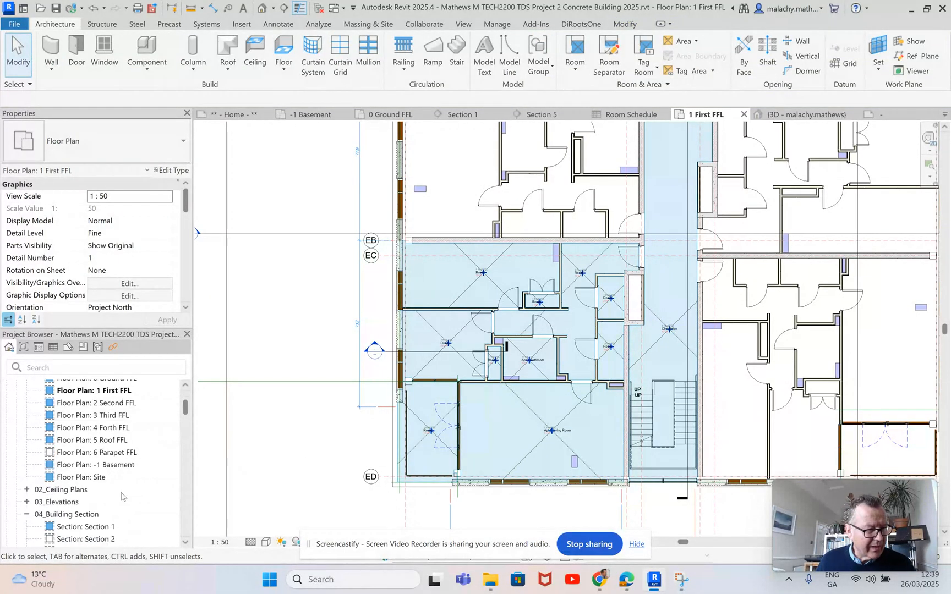
pyautogui.scroll(-2, 105, 499)
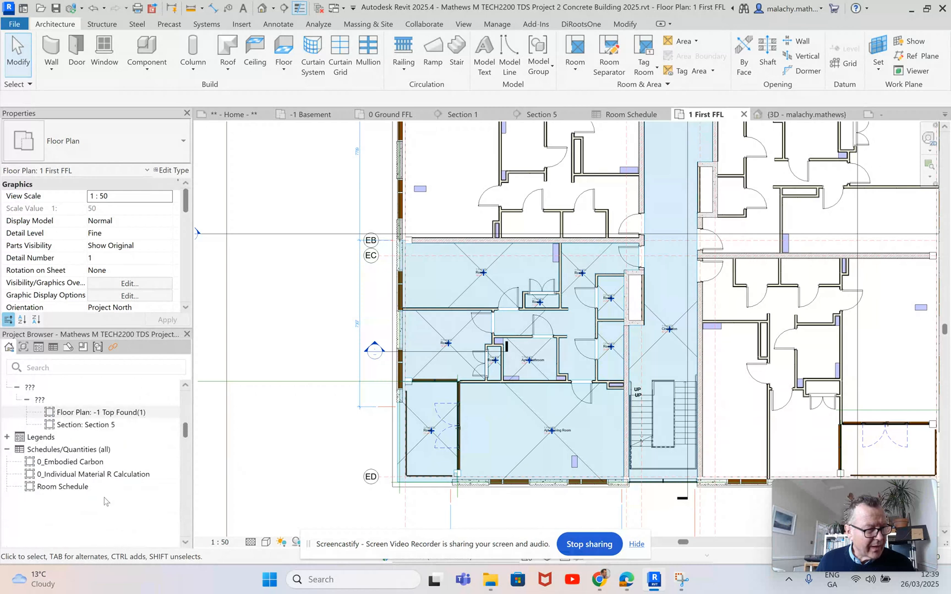
pyautogui.click(76, 488)
pyautogui.doubleClick(76, 487)
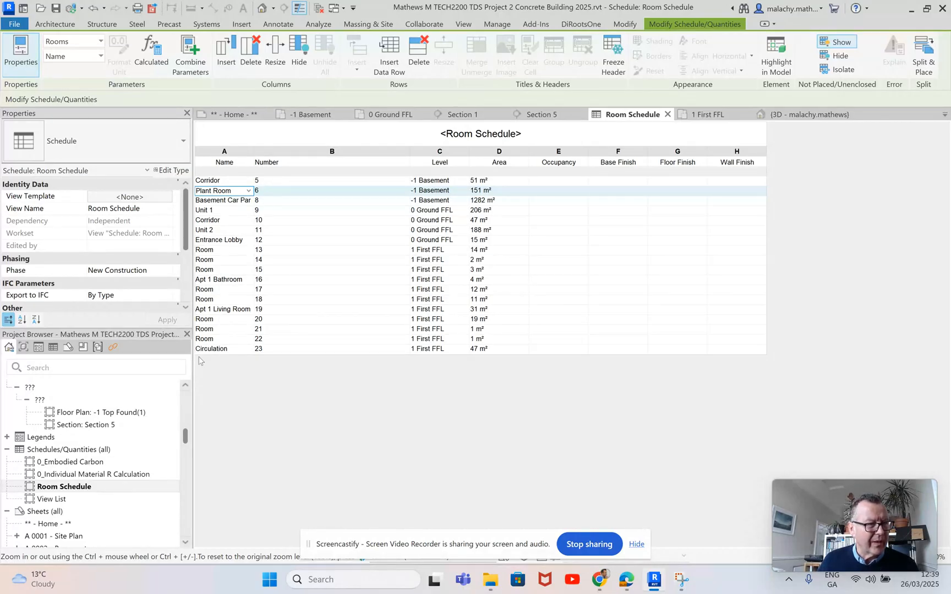
# Step: Remove the Number field from the Room Schedule and widen its Name and Level columns
pyautogui.scroll(-2, 127, 308)
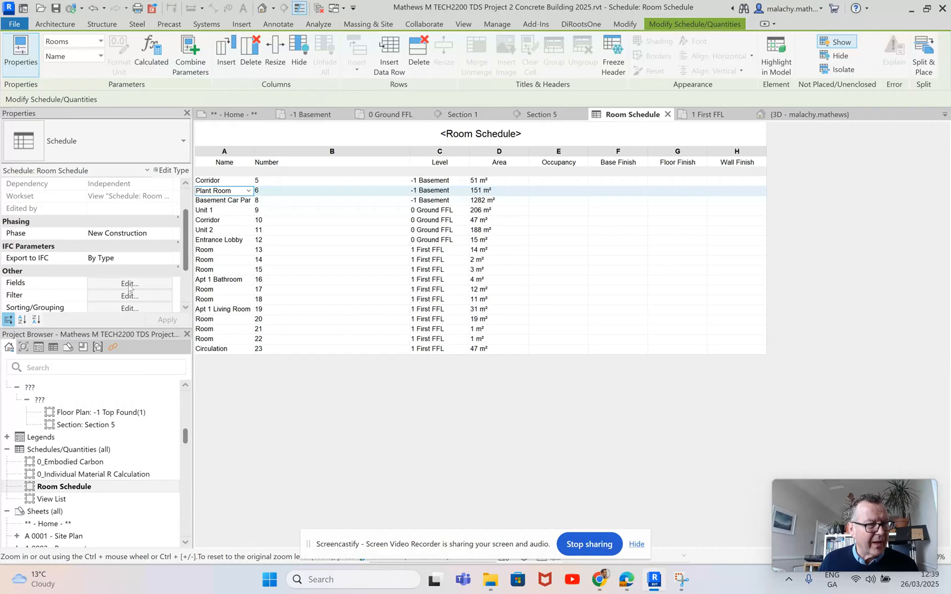
pyautogui.click(129, 283)
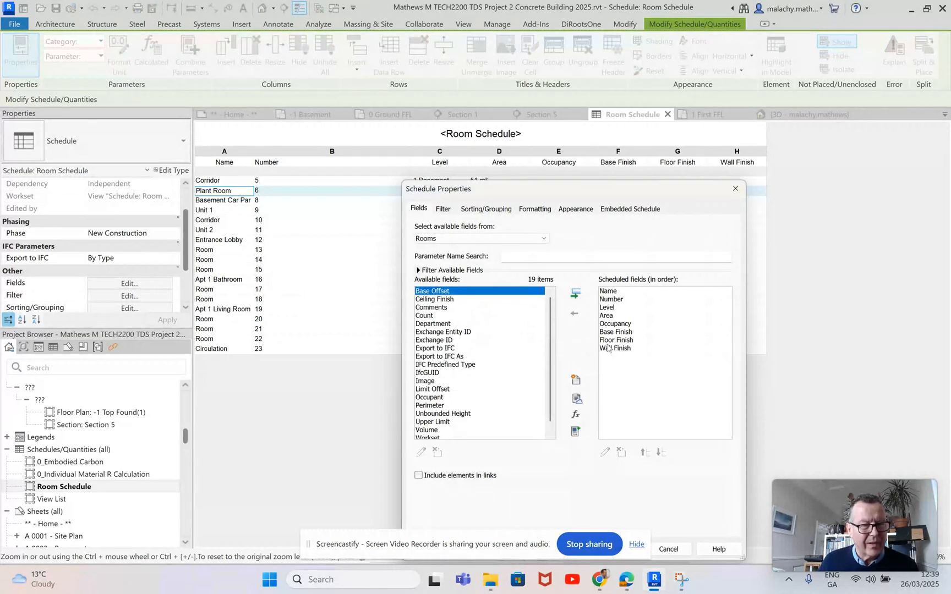
pyautogui.click(609, 299)
pyautogui.click(575, 311)
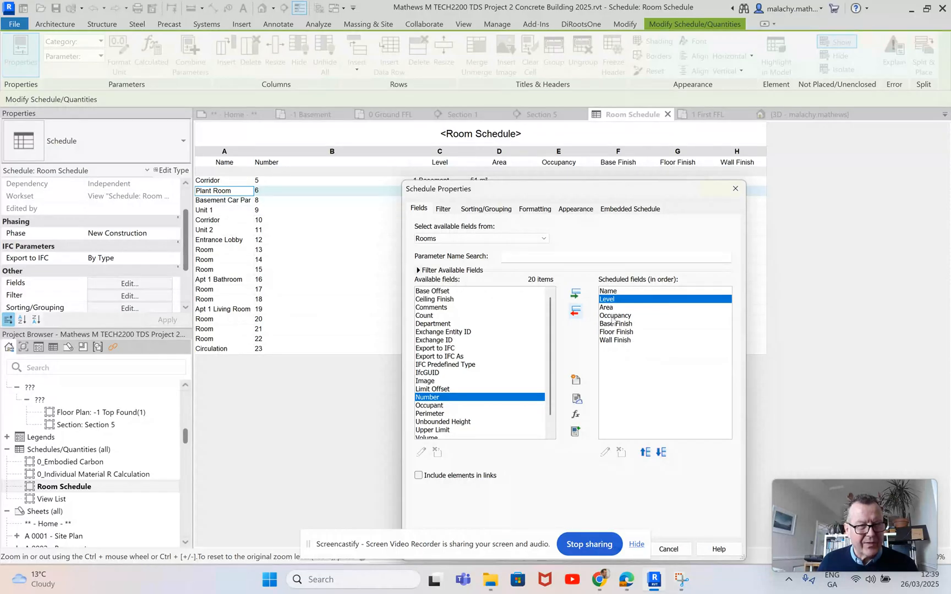
pyautogui.moveTo(469, 544); pyautogui.dragTo(457, 564)
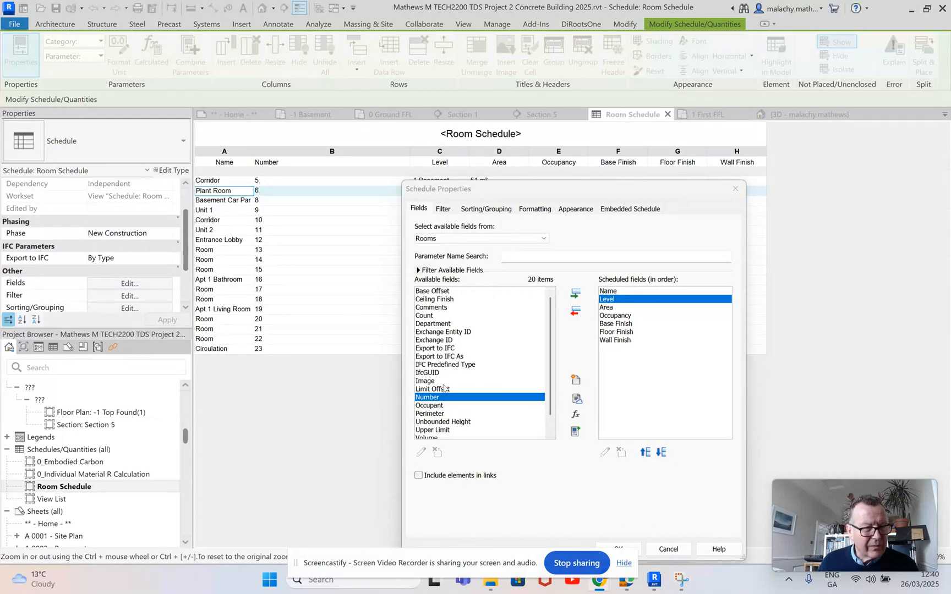
pyautogui.scroll(-2, 445, 387)
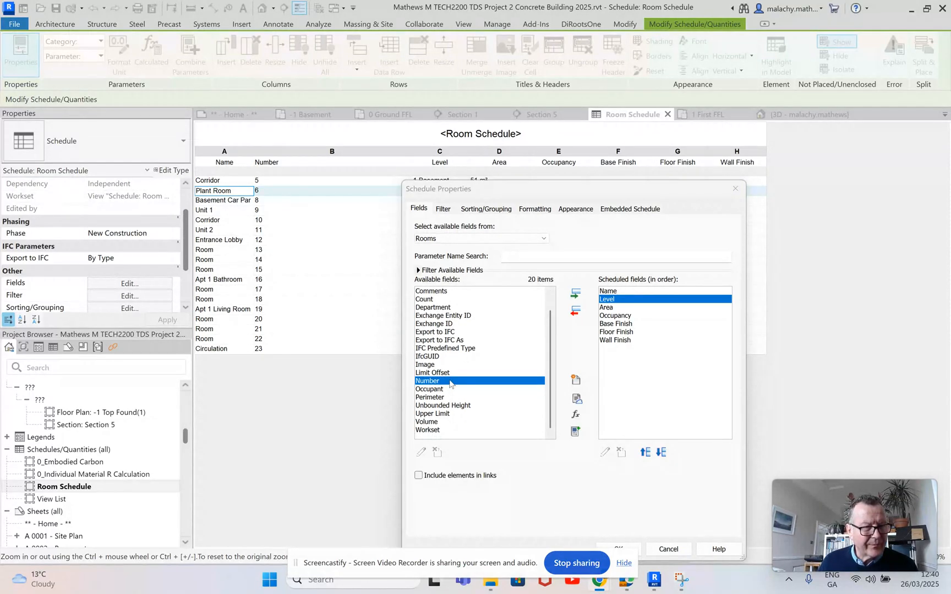
pyautogui.scroll(2, 451, 383)
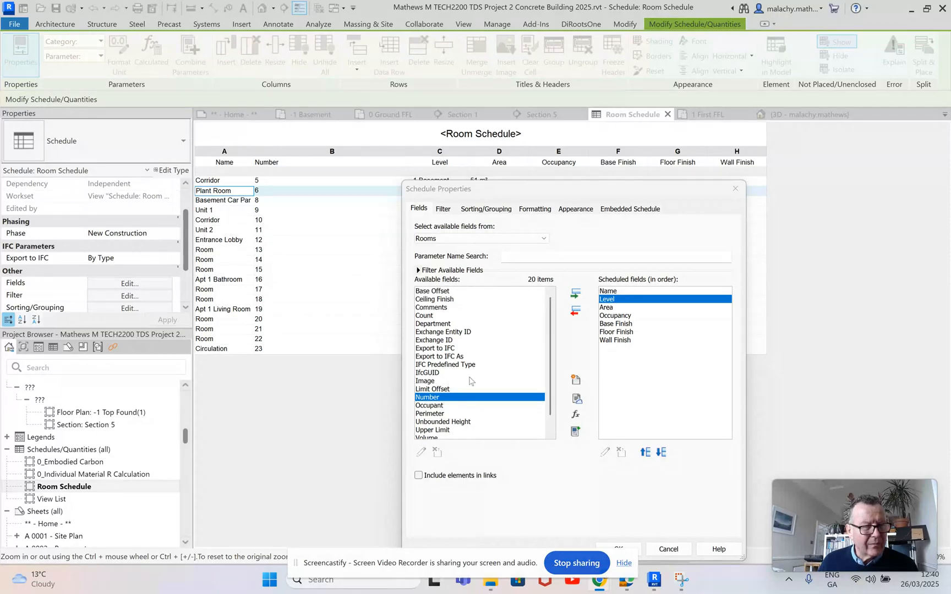
pyautogui.scroll(-2, 470, 381)
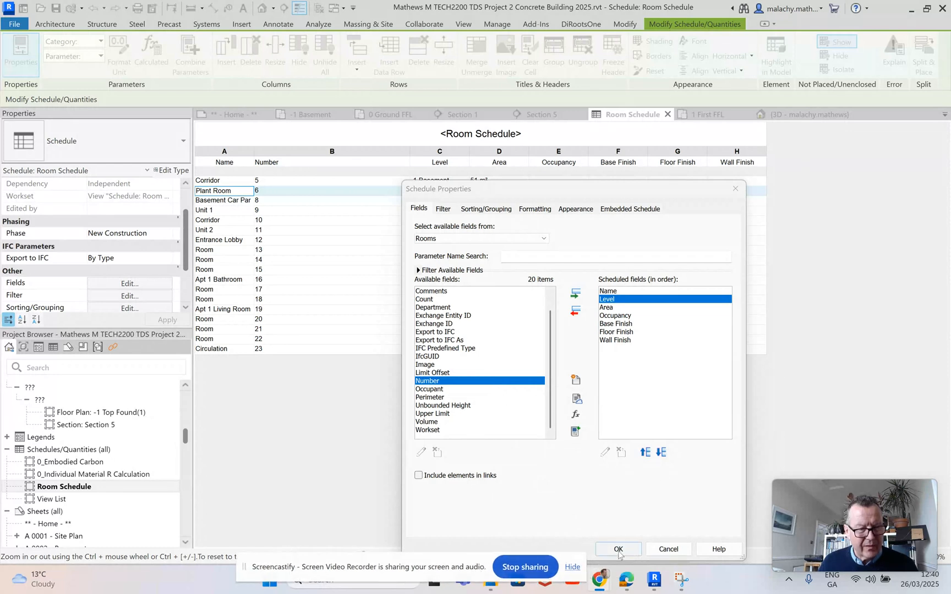
pyautogui.click(616, 549)
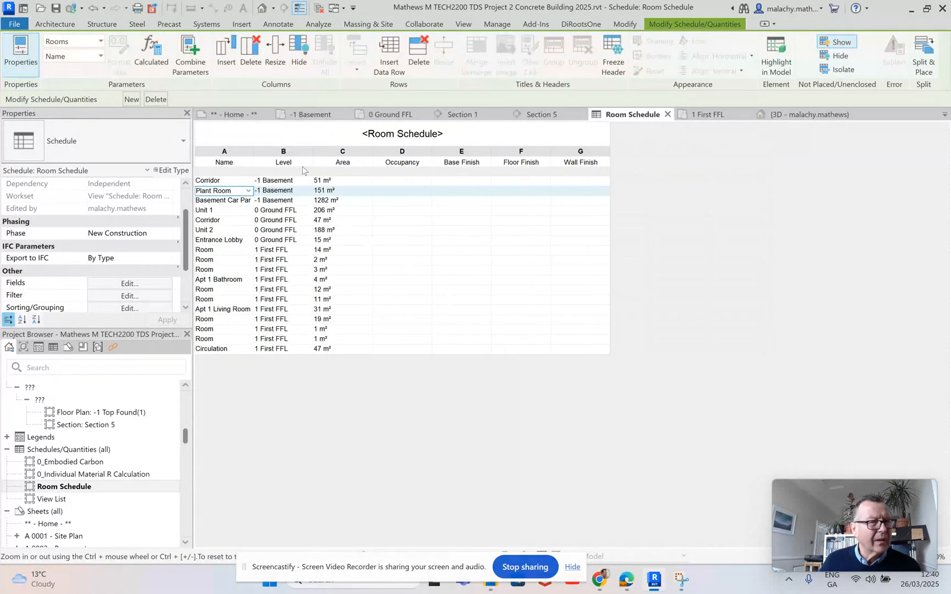
pyautogui.moveTo(313, 150); pyautogui.dragTo(350, 152)
pyautogui.moveTo(253, 152); pyautogui.dragTo(277, 151)
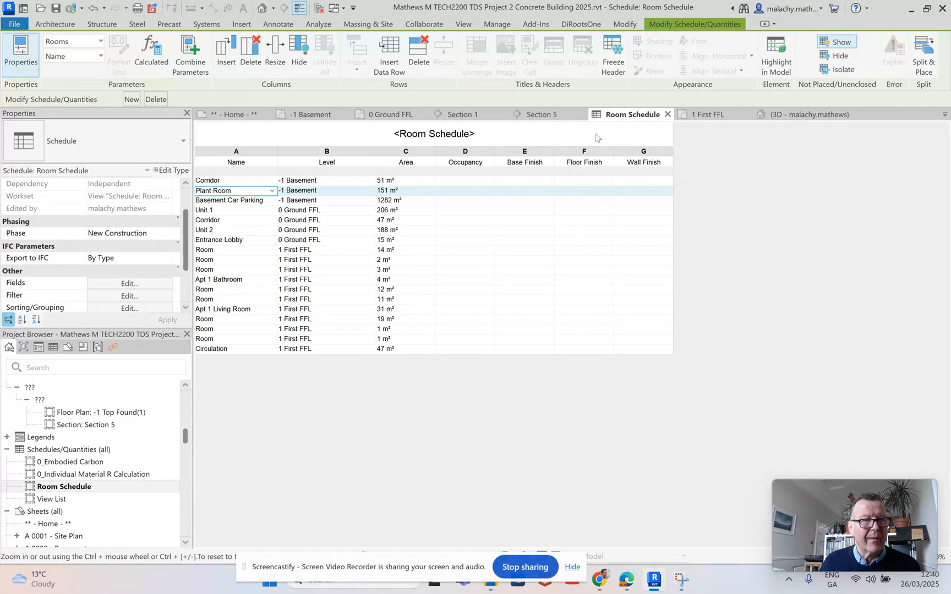
# Step: Turn off the Interior Fill and Reference display of Rooms in the First FFL plan's visibility overrides
pyautogui.click(708, 114)
pyautogui.scroll(-3, 570, 336)
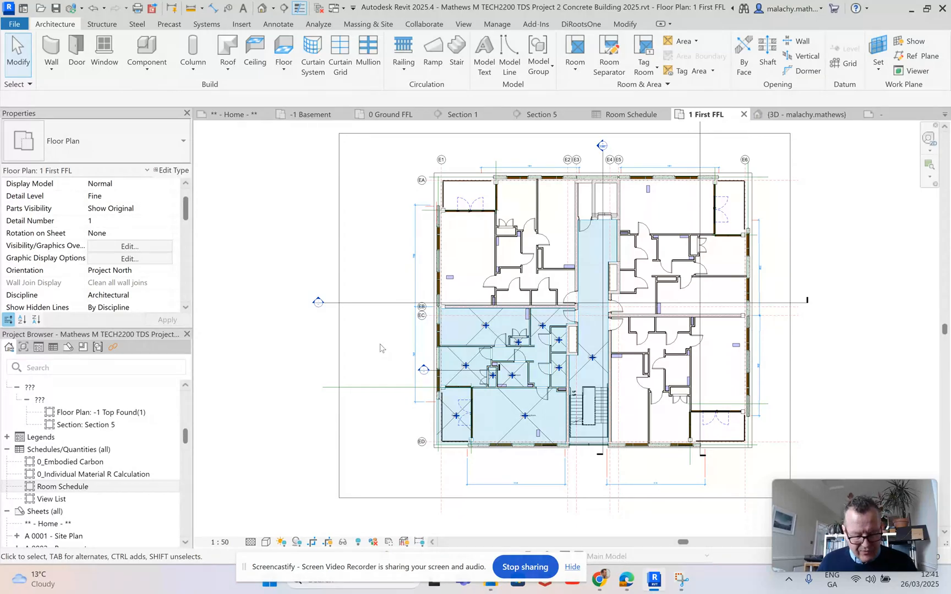
pyautogui.press('v')
pyautogui.press('g')
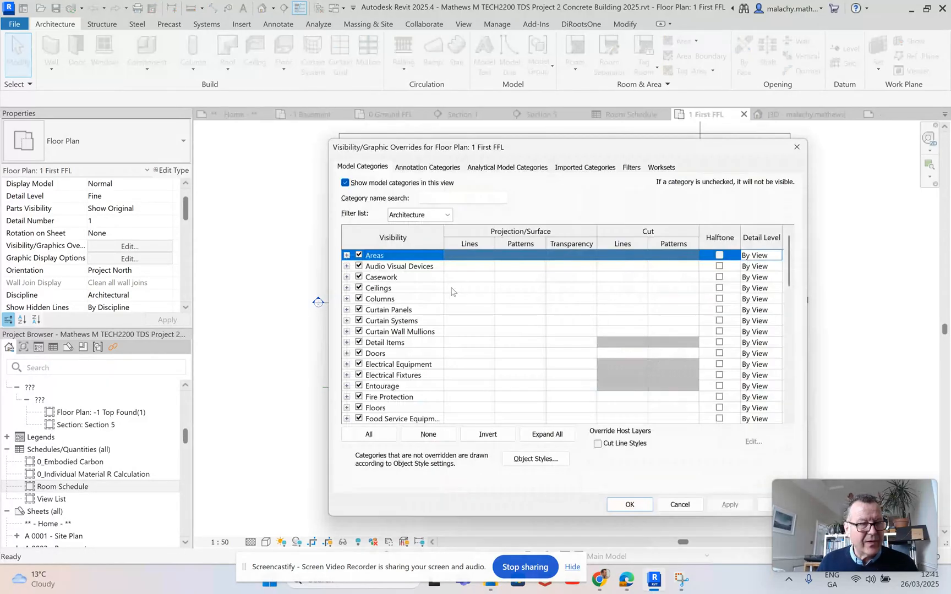
pyautogui.scroll(-6, 392, 332)
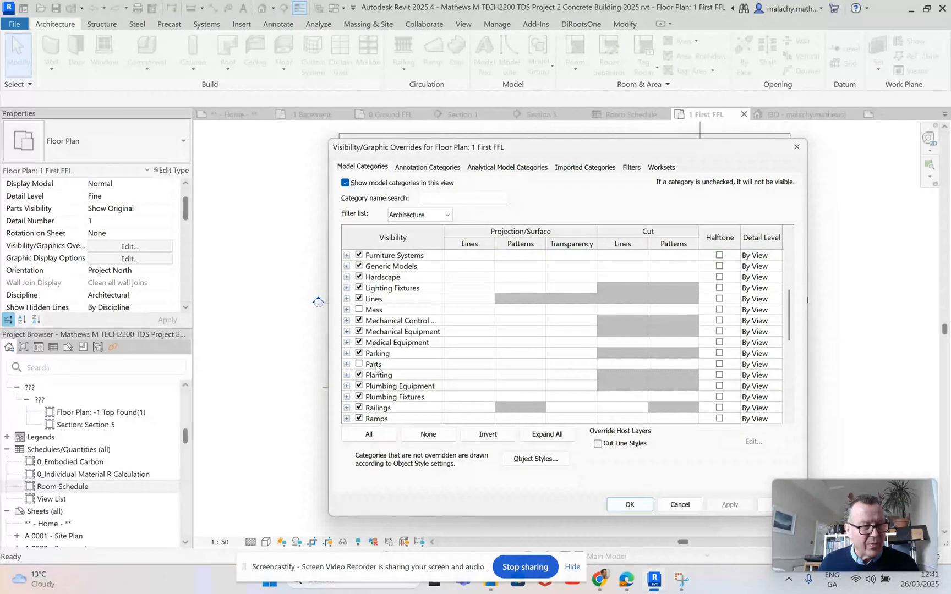
pyautogui.scroll(-3, 379, 367)
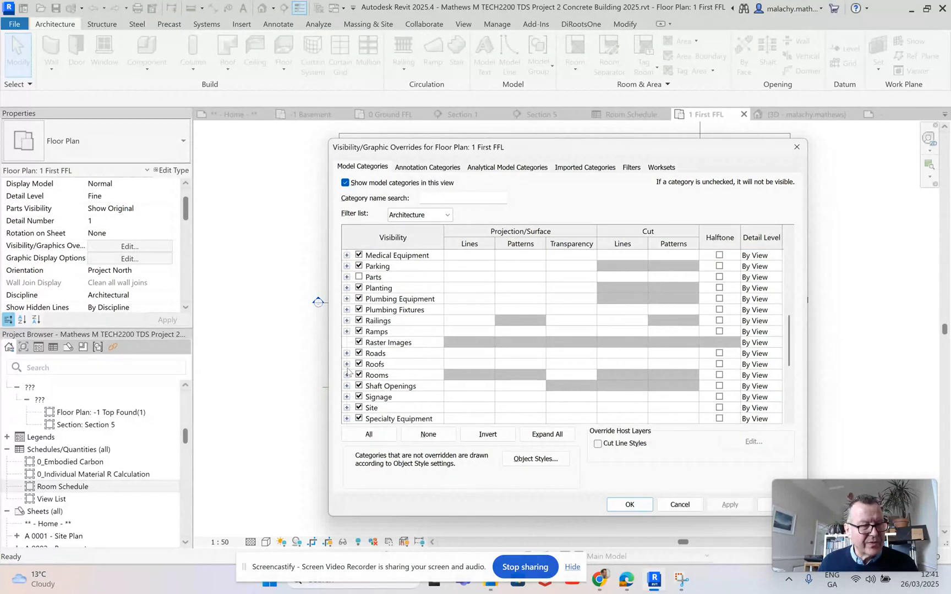
pyautogui.click(346, 374)
pyautogui.click(370, 396)
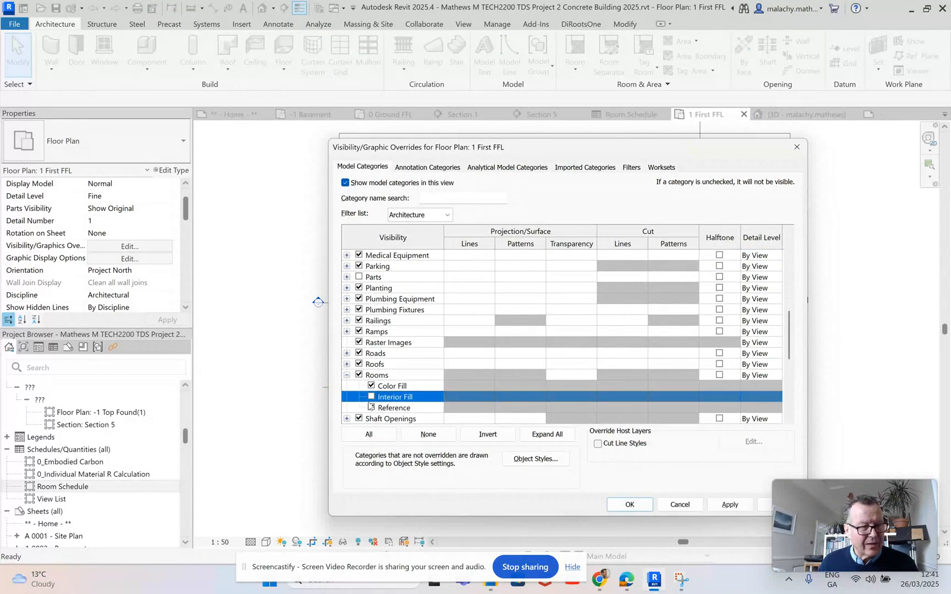
pyautogui.click(373, 408)
pyautogui.click(639, 505)
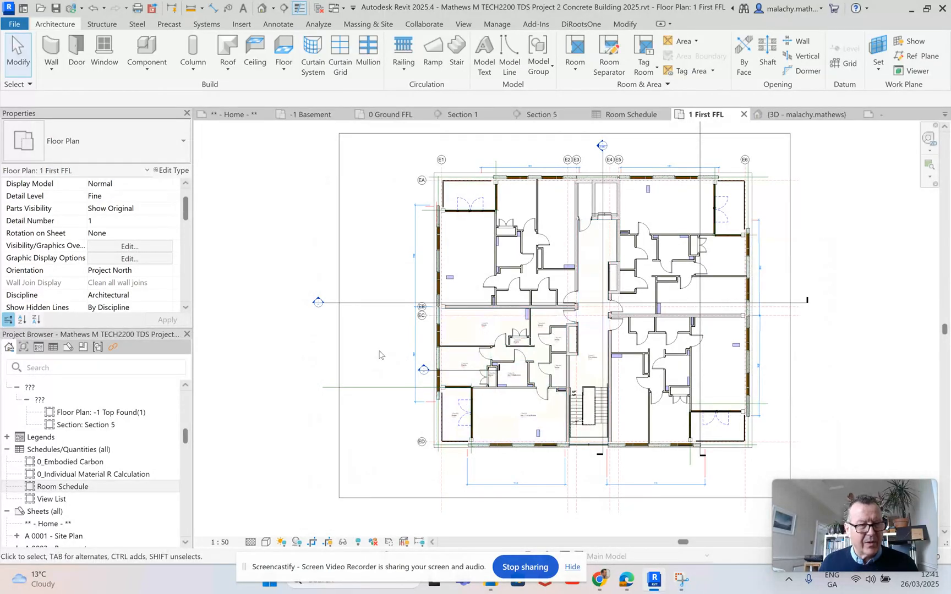
# Step: Examine the room tags and room display on the First FFL, 0 Ground FFL and -1 Basement plans
pyautogui.scroll(3, 442, 364)
pyautogui.scroll(-3, 442, 330)
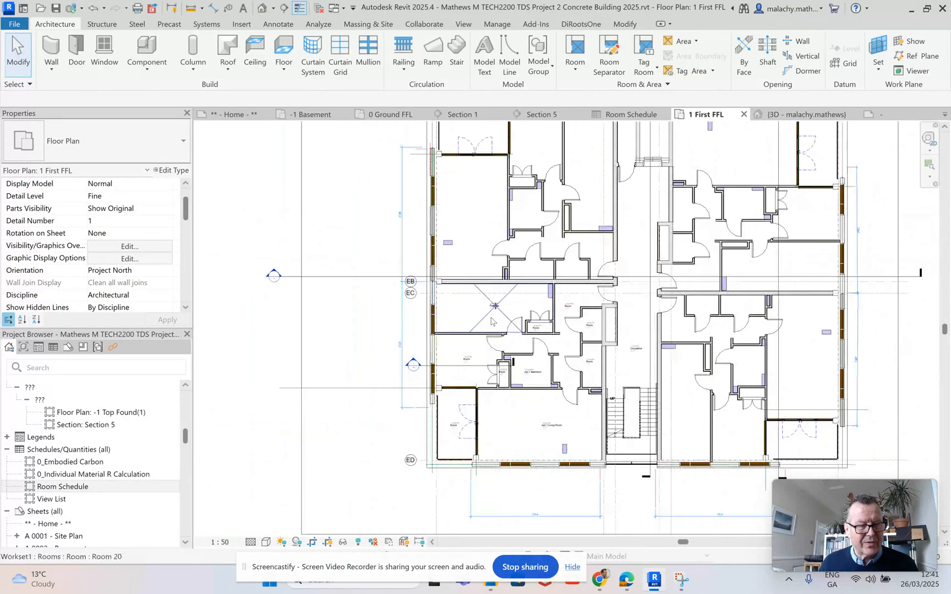
pyautogui.moveTo(392, 324); pyautogui.dragTo(371, 347, button='middle')
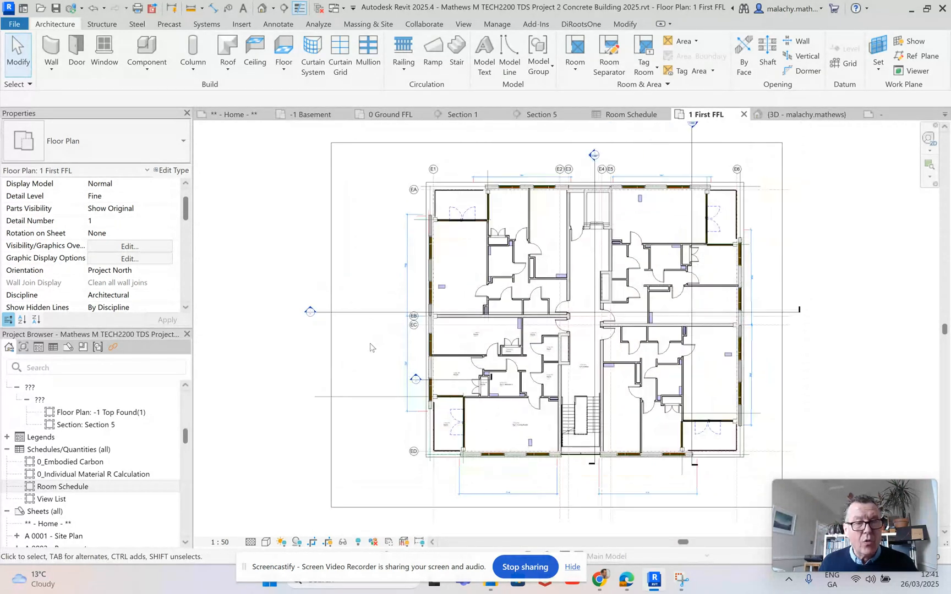
pyautogui.click(392, 114)
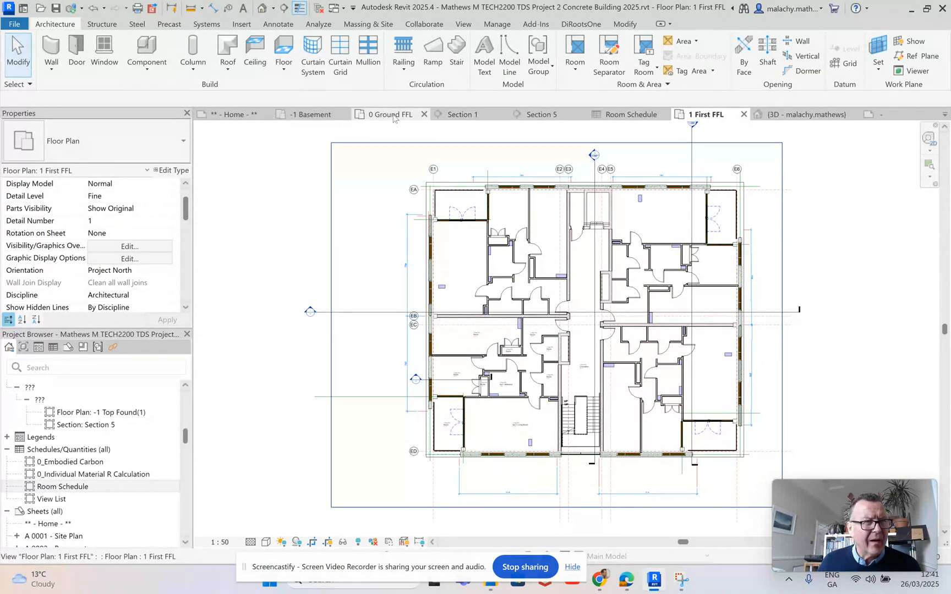
pyautogui.scroll(5, 574, 294)
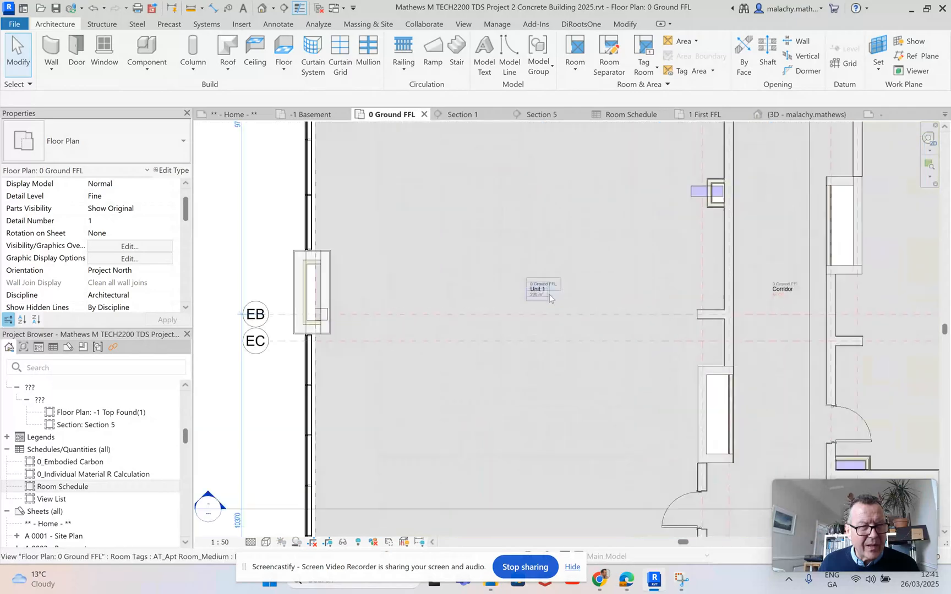
pyautogui.moveTo(596, 288); pyautogui.dragTo(339, 281, button='middle')
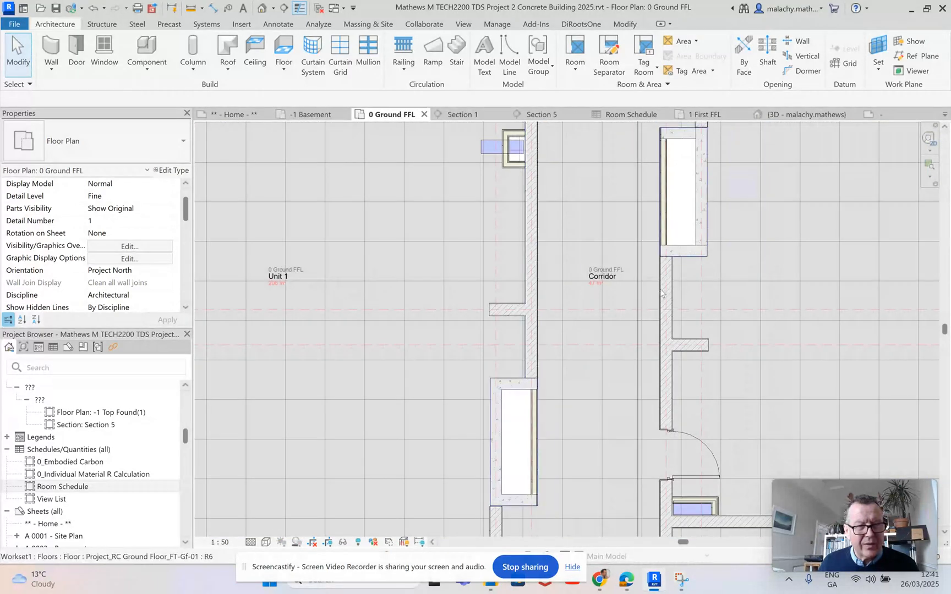
pyautogui.moveTo(605, 279); pyautogui.dragTo(503, 278, button='middle')
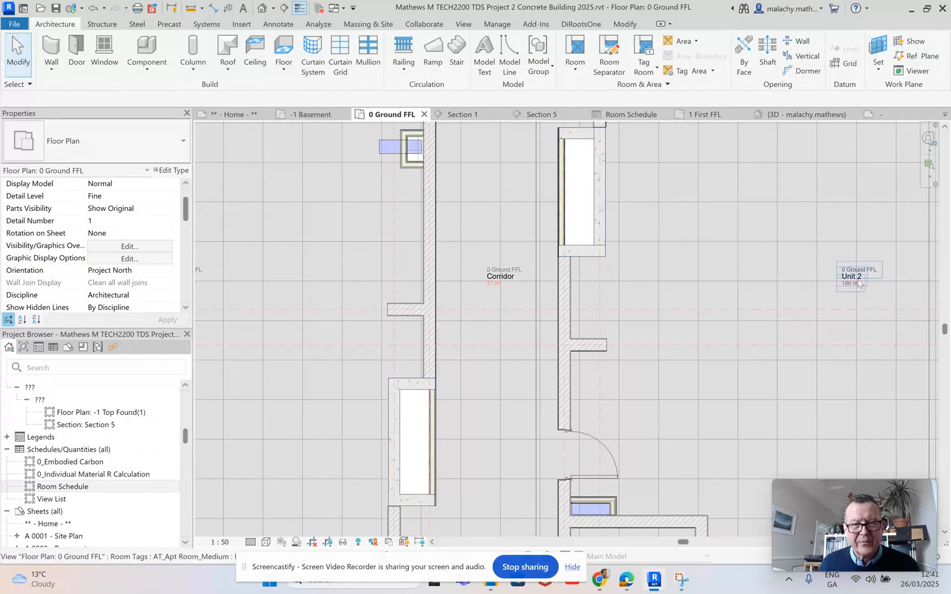
pyautogui.scroll(-5, 859, 283)
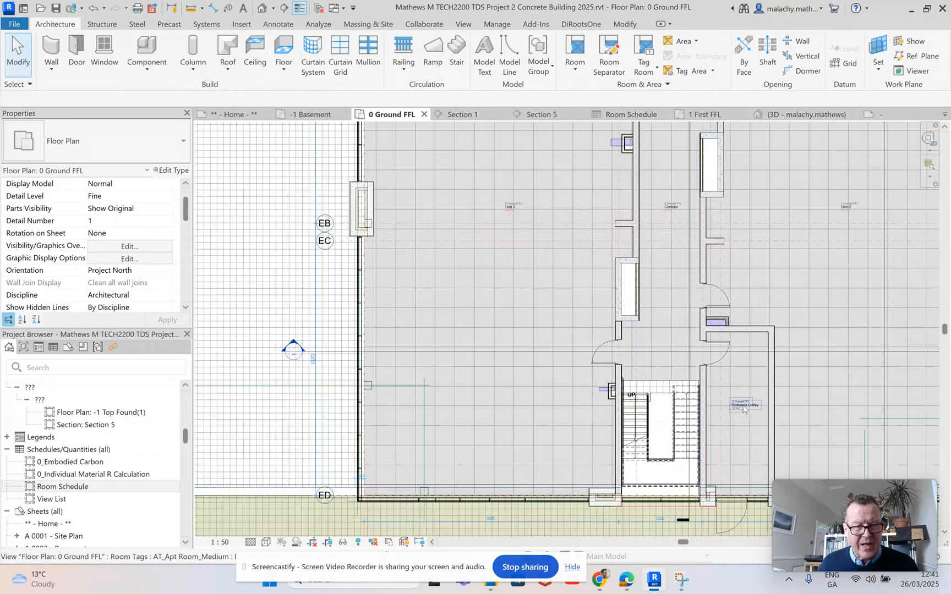
pyautogui.click(312, 115)
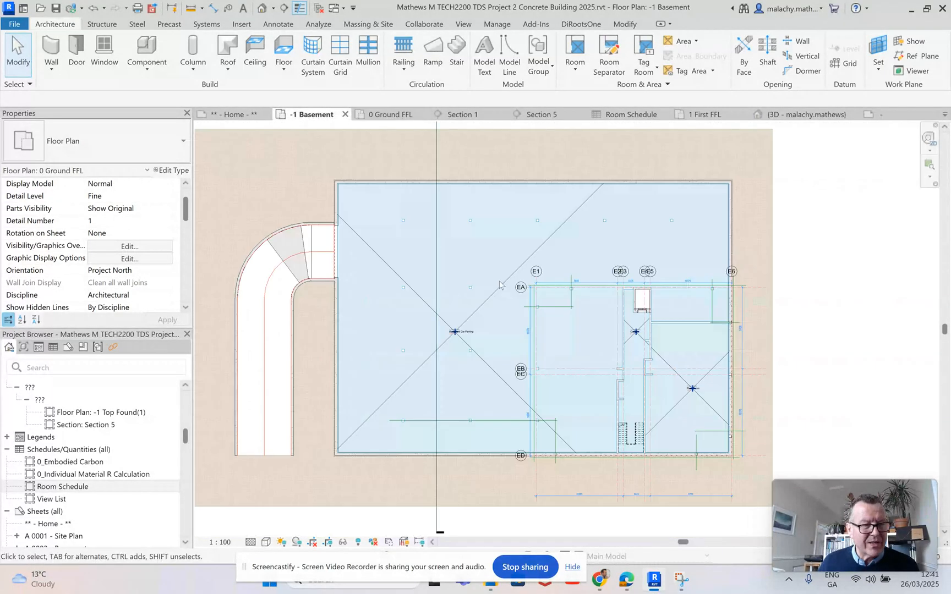
pyautogui.scroll(2, 454, 352)
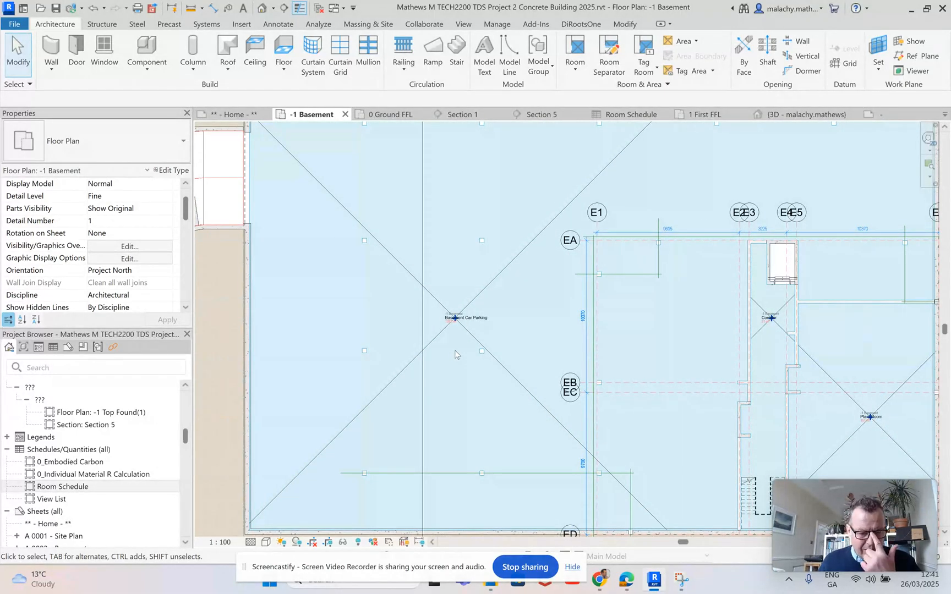
pyautogui.scroll(-1, 455, 350)
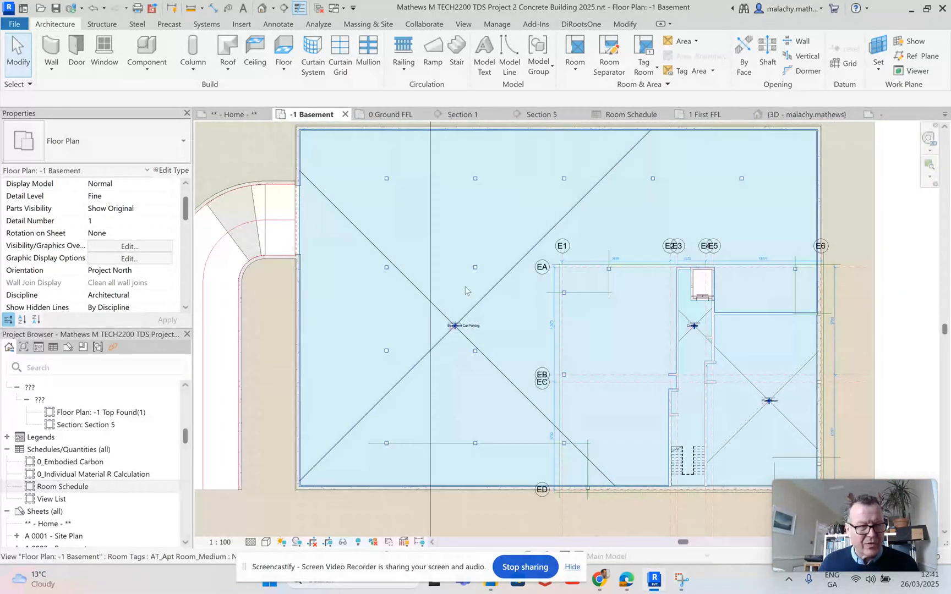